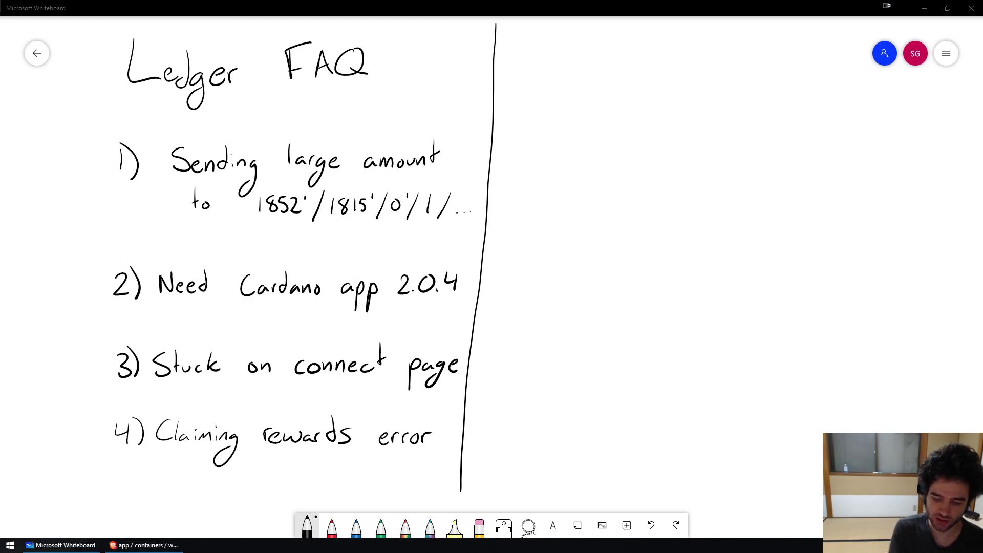
- Pen-mark the FAQ: underline 'Ledger FAQ' and item 2, circle item 1, add arrows, then go to Storybook
{"action": "left_click_drag", "start_coordinate": [140, 101], "coordinate": [181, 111]}
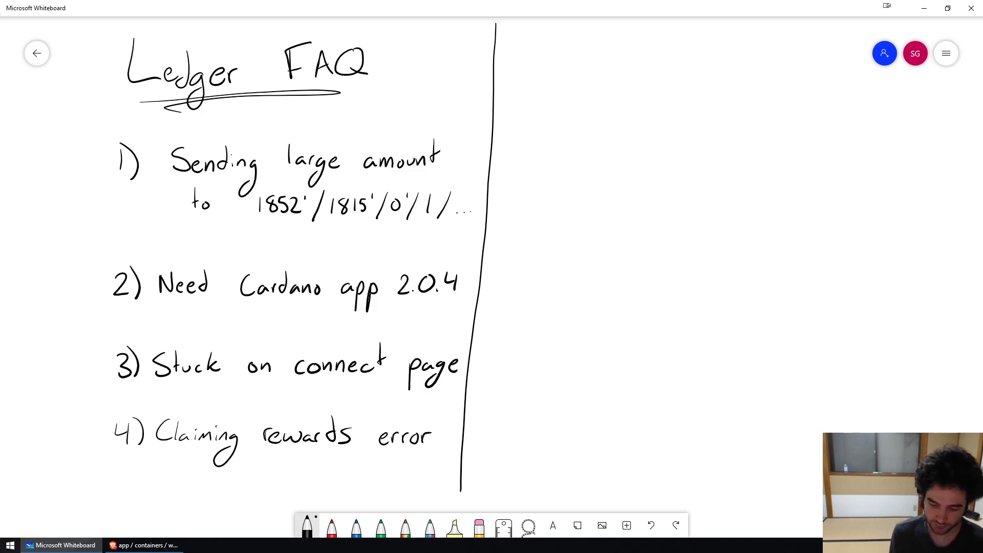
{"action": "mouse_move", "coordinate": [122, 130]}
{"action": "left_mouse_down"}
{"action": "mouse_move", "coordinate": [88, 185]}
{"action": "mouse_move", "coordinate": [110, 127]}
{"action": "left_mouse_up"}
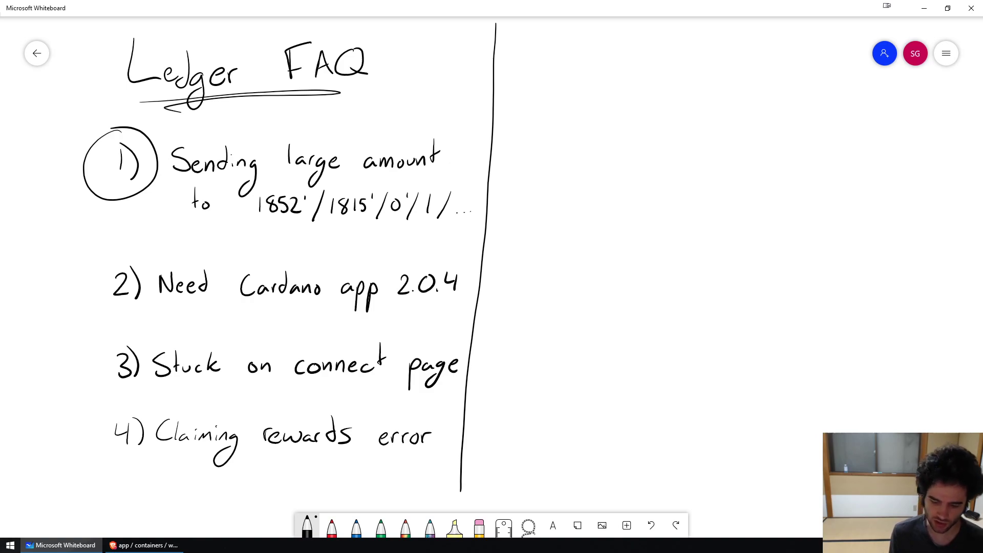
{"action": "mouse_move", "coordinate": [79, 275]}
{"action": "left_mouse_down"}
{"action": "mouse_move", "coordinate": [75, 412]}
{"action": "mouse_move", "coordinate": [58, 421]}
{"action": "mouse_move", "coordinate": [61, 209]}
{"action": "mouse_move", "coordinate": [60, 222]}
{"action": "left_mouse_up"}
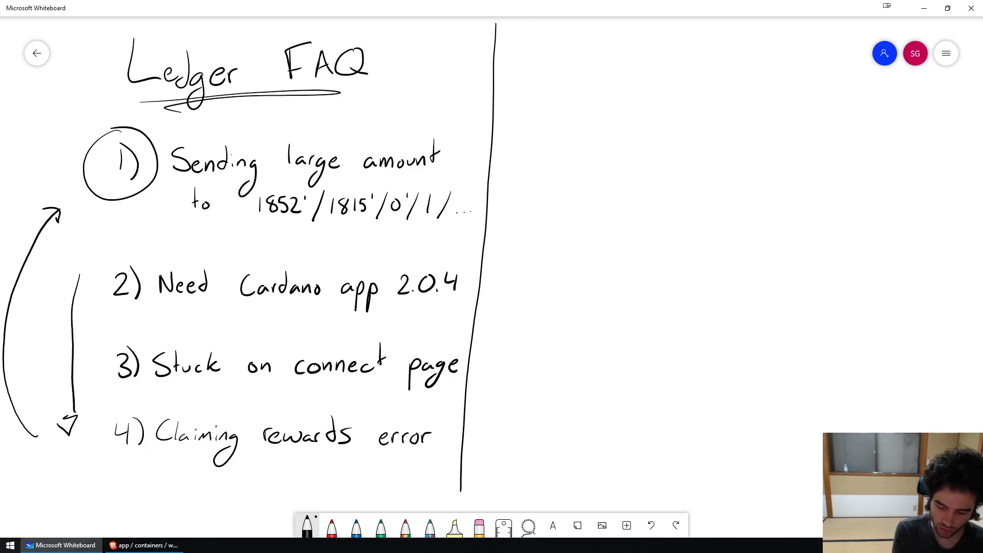
{"action": "mouse_move", "coordinate": [147, 308]}
{"action": "left_mouse_down"}
{"action": "mouse_move", "coordinate": [337, 312]}
{"action": "mouse_move", "coordinate": [314, 306]}
{"action": "left_mouse_up"}
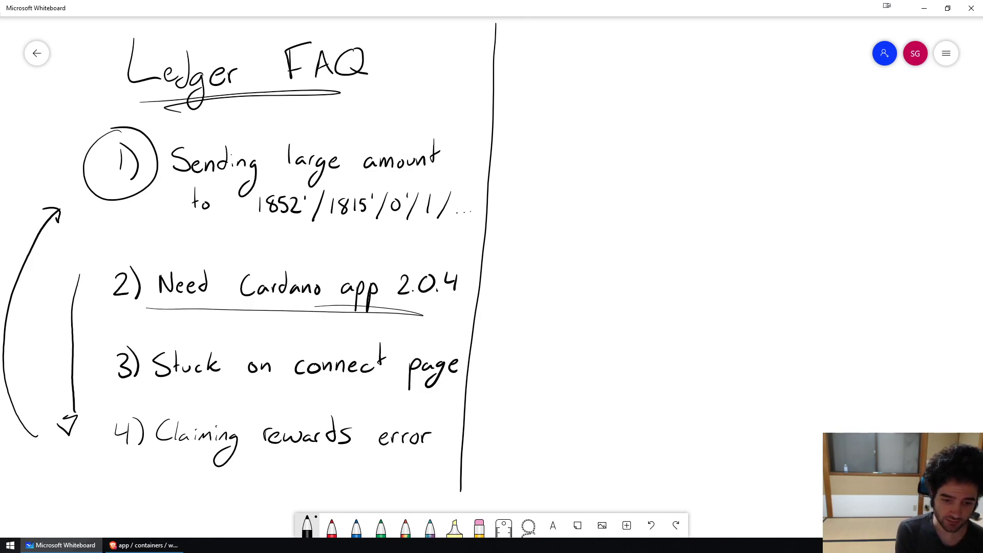
{"action": "left_click", "coordinate": [147, 546]}
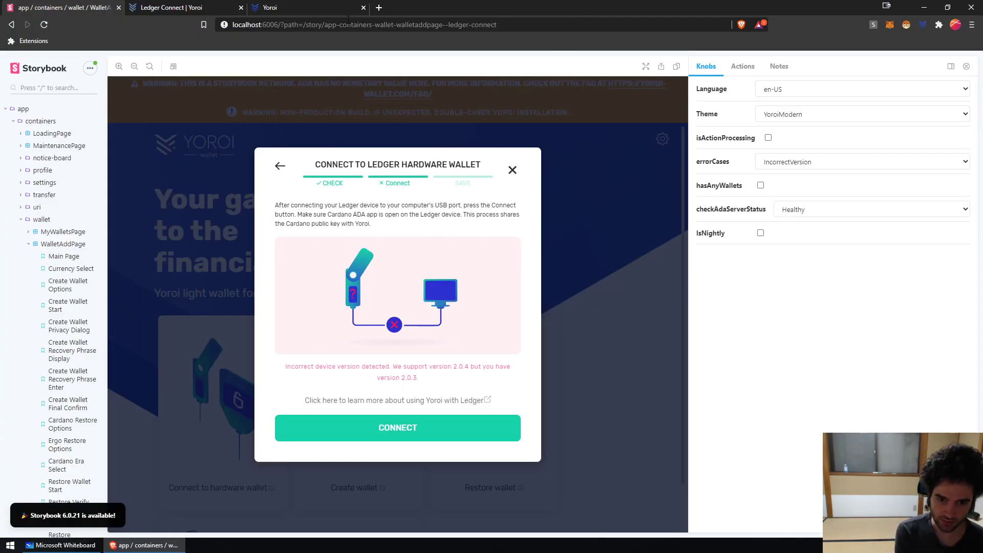
- Browse several wallet stories in Storybook, then step Back to the Ledger connect story
{"action": "left_click", "coordinate": [69, 353]}
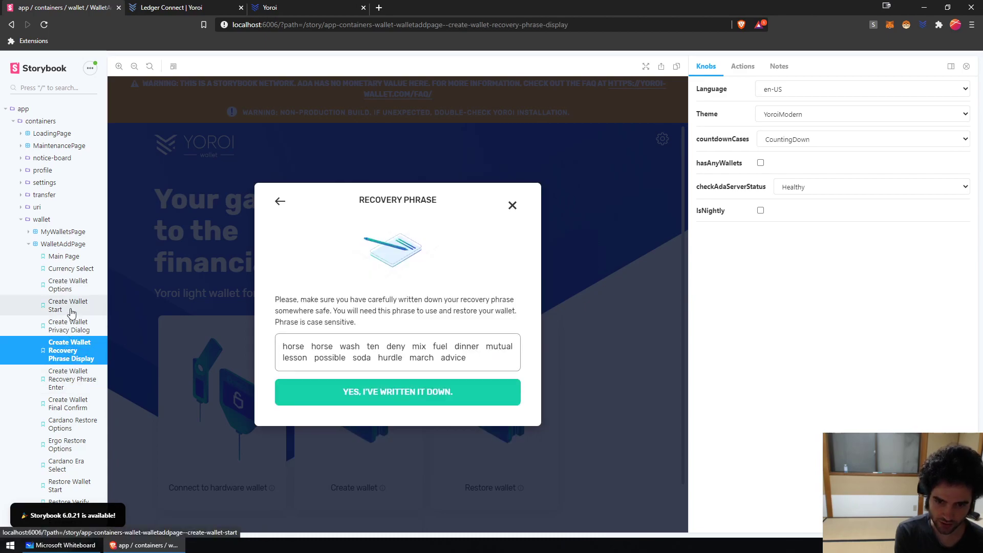
{"action": "left_click", "coordinate": [70, 307]}
{"action": "left_click", "coordinate": [23, 466]}
{"action": "scroll", "coordinate": [23, 466], "scroll_direction": "down", "scroll_amount": 2}
{"action": "left_click", "coordinate": [42, 444]}
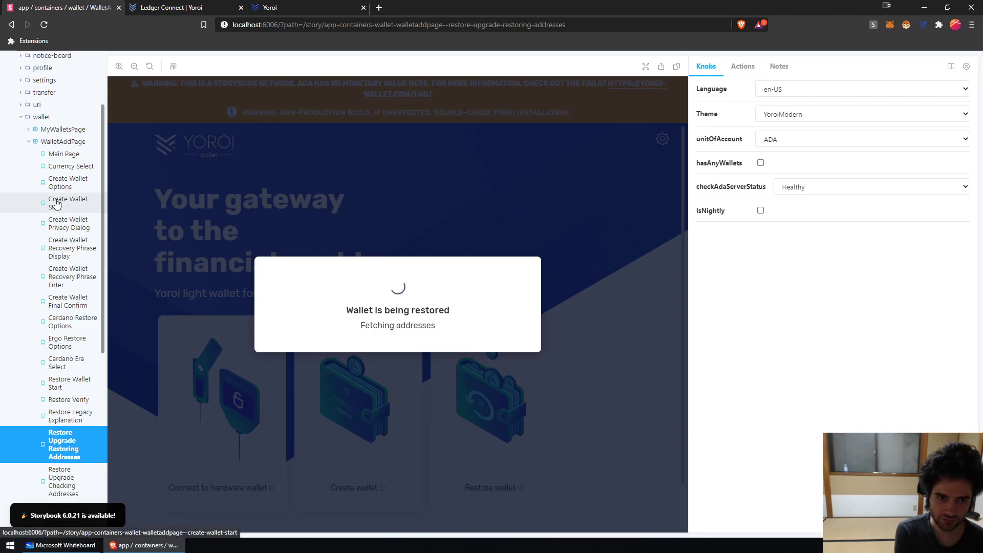
{"action": "left_click", "coordinate": [12, 25]}
{"action": "left_click", "coordinate": [12, 25]}
{"action": "left_click", "coordinate": [11, 25]}
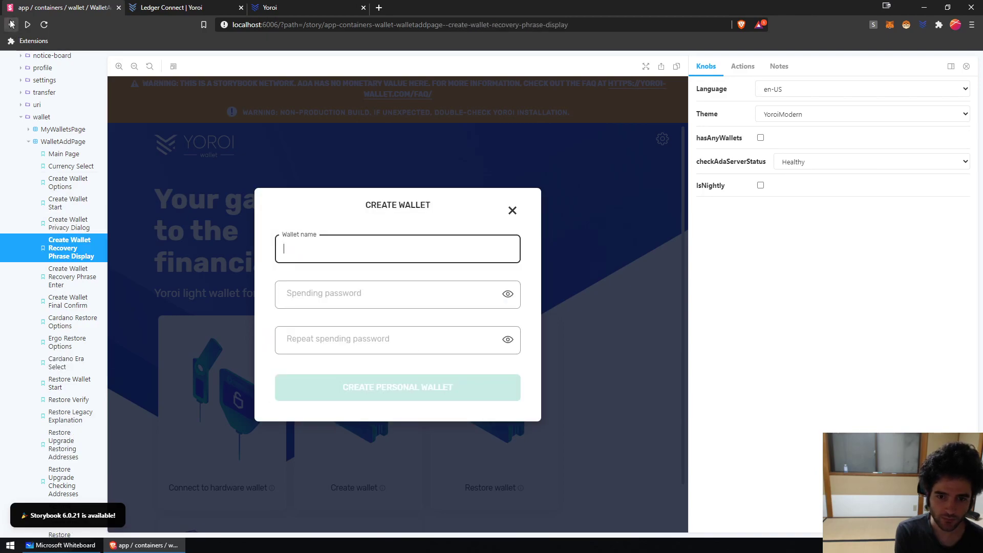
{"action": "left_click", "coordinate": [10, 24]}
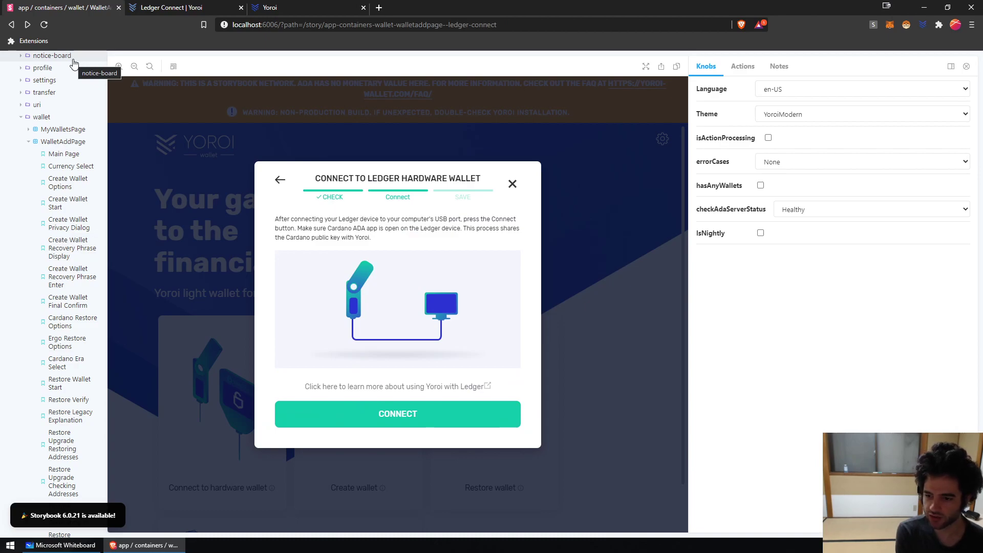
- Set errorCases to IncorrectVersion, read the version error, then circle item 3 on the whiteboard
{"action": "left_click", "coordinate": [776, 164]}
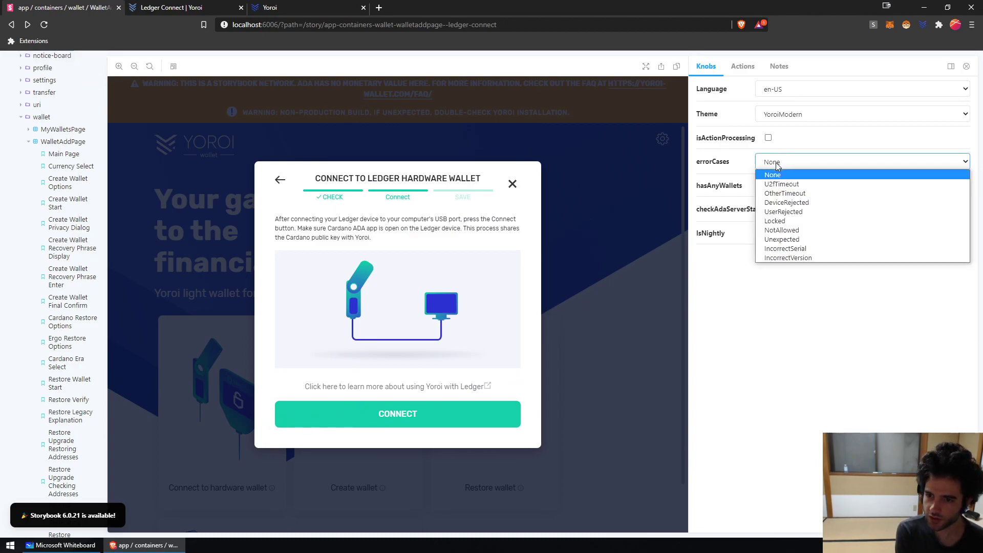
{"action": "left_click", "coordinate": [788, 254]}
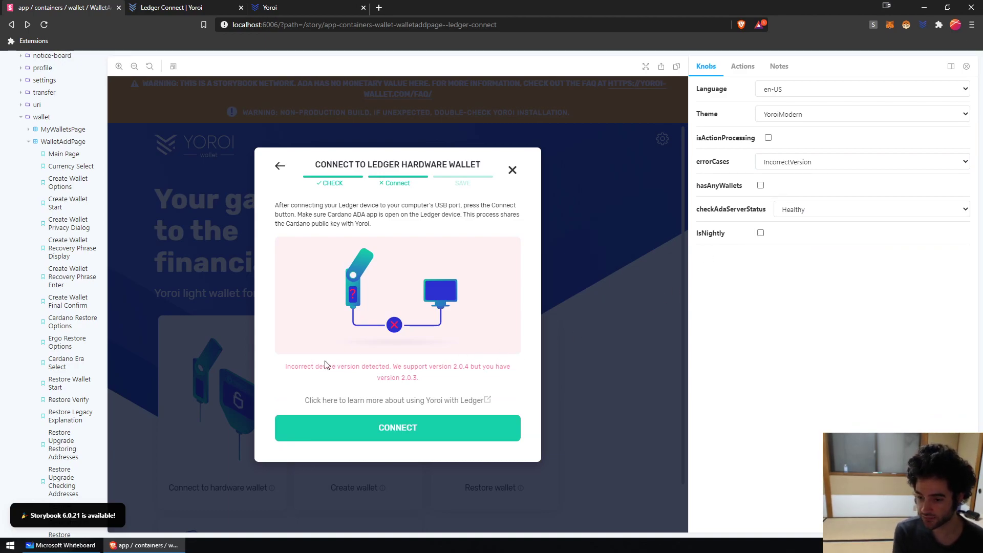
{"action": "left_click_drag", "start_coordinate": [295, 367], "coordinate": [287, 366]}
{"action": "left_click_drag", "start_coordinate": [403, 366], "coordinate": [474, 379]}
{"action": "left_click", "coordinate": [474, 378]}
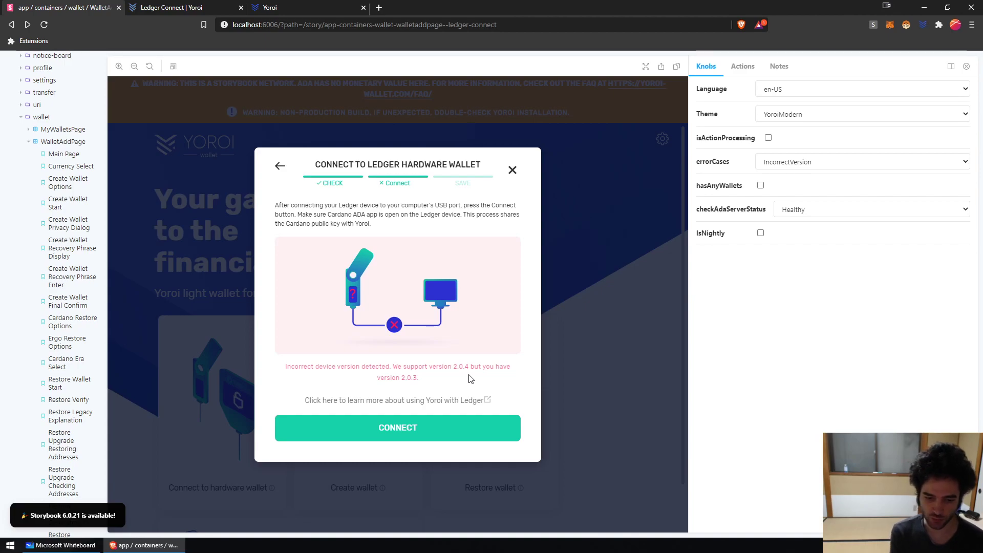
{"action": "left_click", "coordinate": [56, 545]}
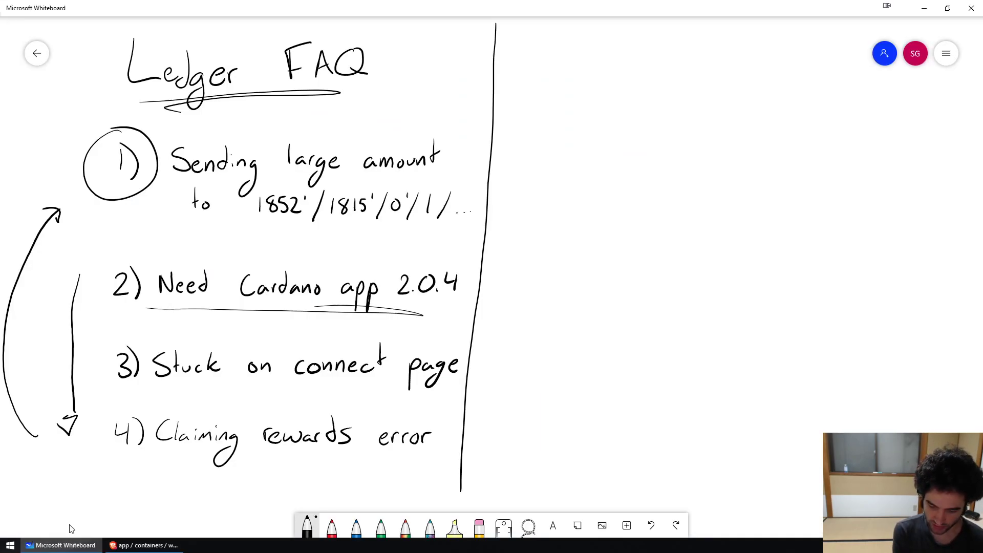
{"action": "left_click_drag", "start_coordinate": [122, 341], "coordinate": [148, 339]}
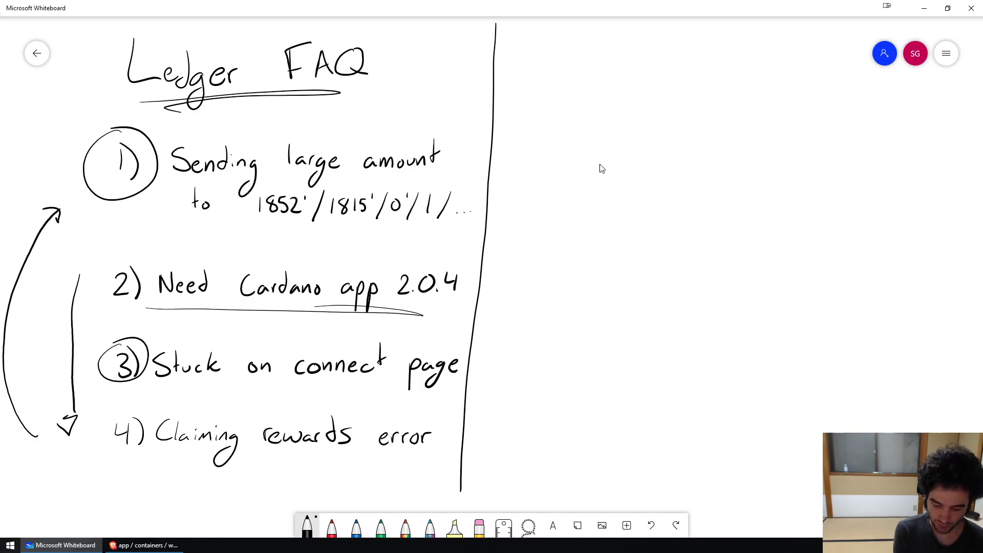
- Back in Storybook, change the Ledger connect story's errorCases knob to Unexpected
{"action": "left_click", "coordinate": [143, 544]}
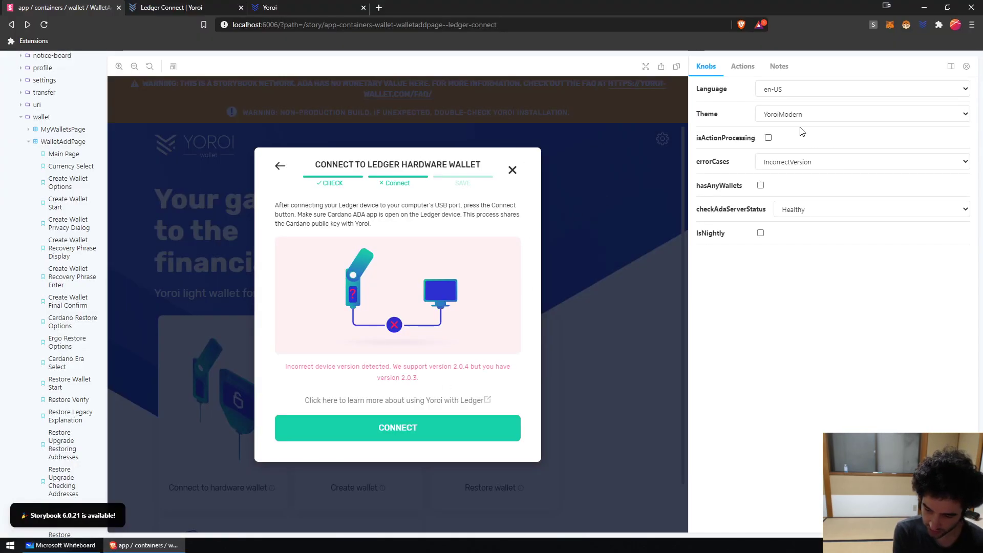
{"action": "left_click", "coordinate": [800, 162]}
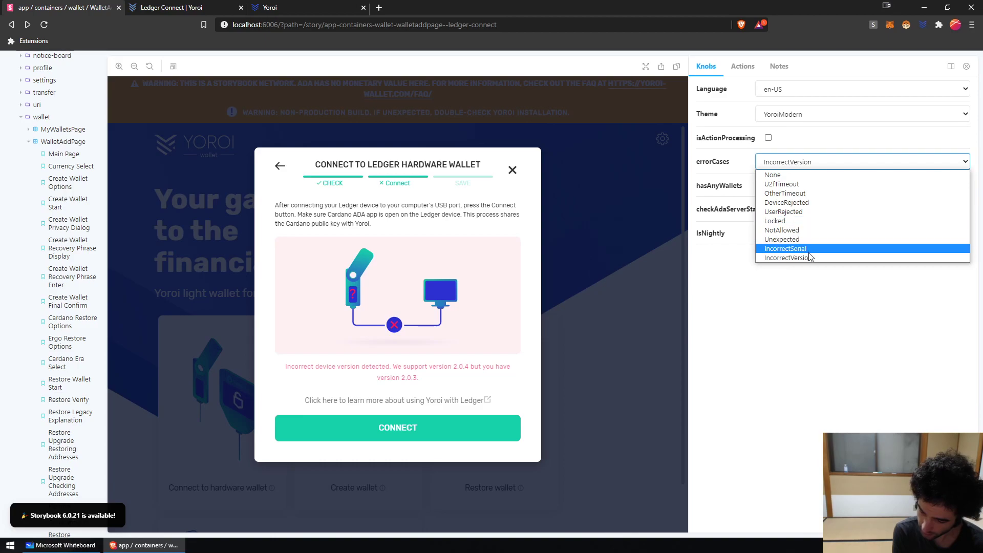
{"action": "left_click", "coordinate": [797, 239]}
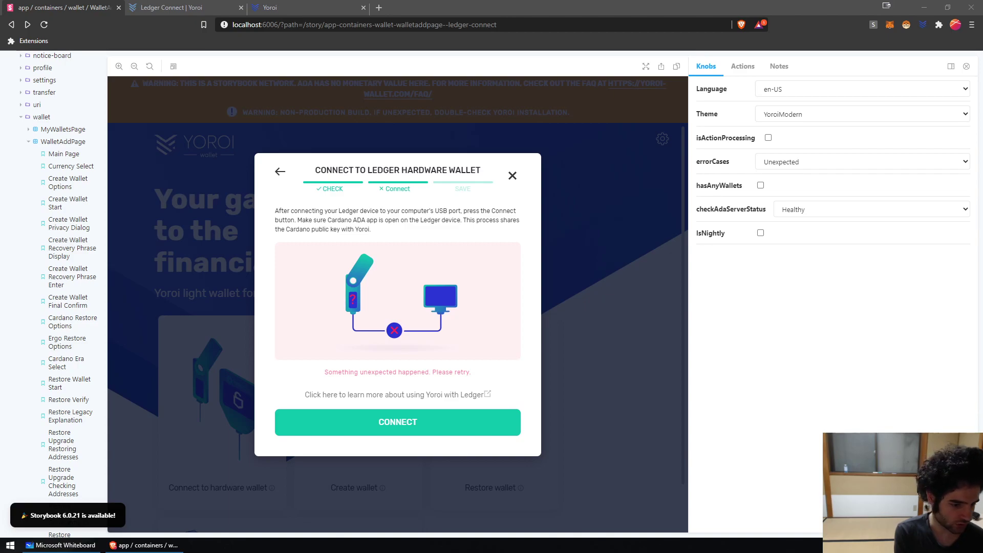
{"action": "left_click", "coordinate": [955, 26]}
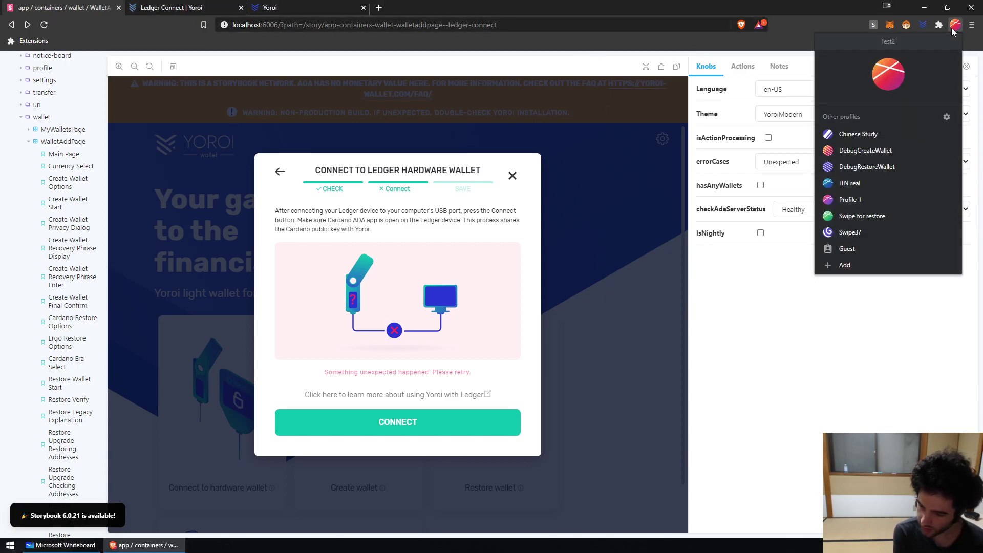
{"action": "left_click", "coordinate": [955, 26]}
{"action": "left_click", "coordinate": [955, 25]}
{"action": "left_click", "coordinate": [955, 26]}
{"action": "left_click", "coordinate": [955, 27]}
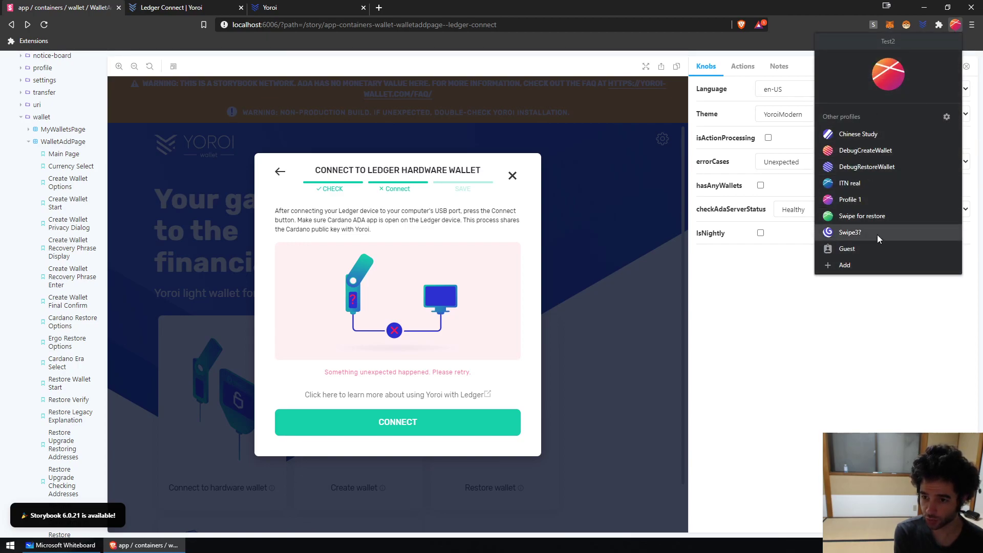
{"action": "left_click", "coordinate": [847, 199]}
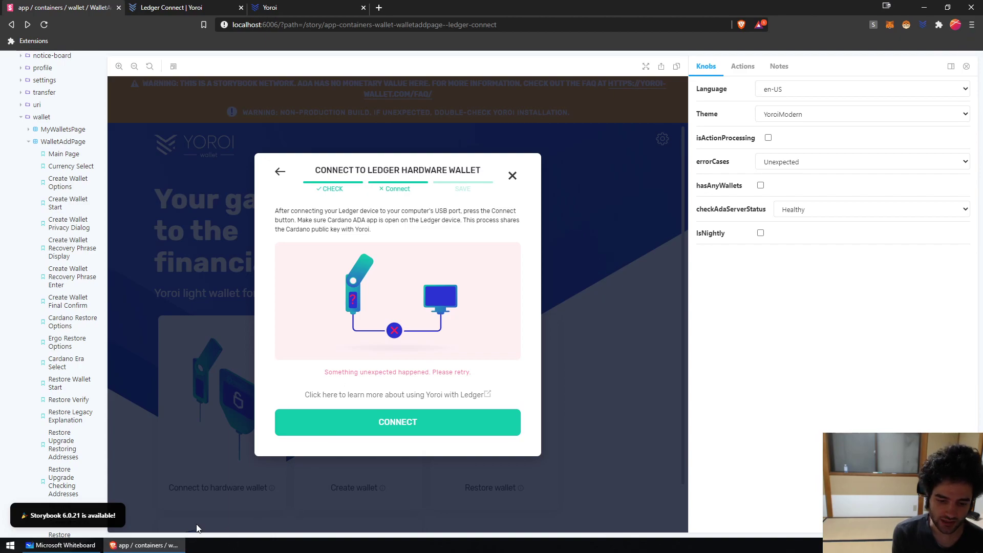
- Circle item 4, 'Claiming rewards error', in the whiteboard's Ledger FAQ list
{"action": "left_click", "coordinate": [61, 545]}
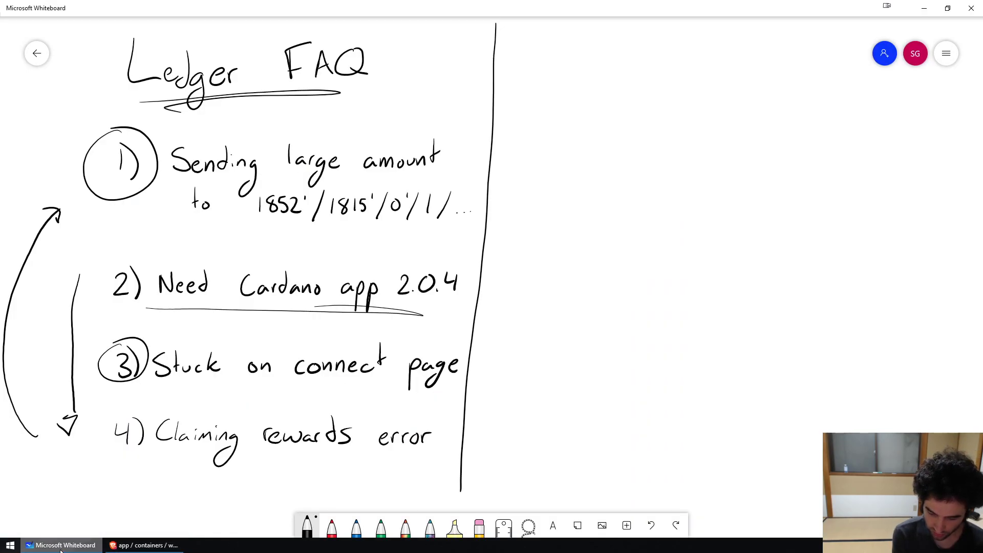
{"action": "mouse_move", "coordinate": [129, 410]}
{"action": "left_mouse_down"}
{"action": "mouse_move", "coordinate": [127, 451]}
{"action": "mouse_move", "coordinate": [153, 413]}
{"action": "left_mouse_up"}
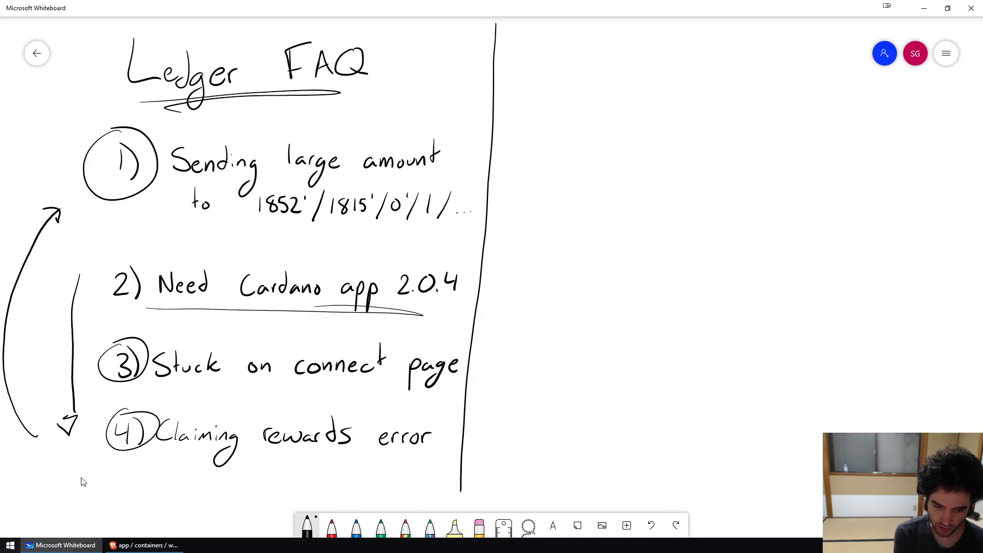
- Switch to the Yoroi tab and open the Yoroi-Ledger wallet's Claim / Transfer page
{"action": "left_click", "coordinate": [143, 545]}
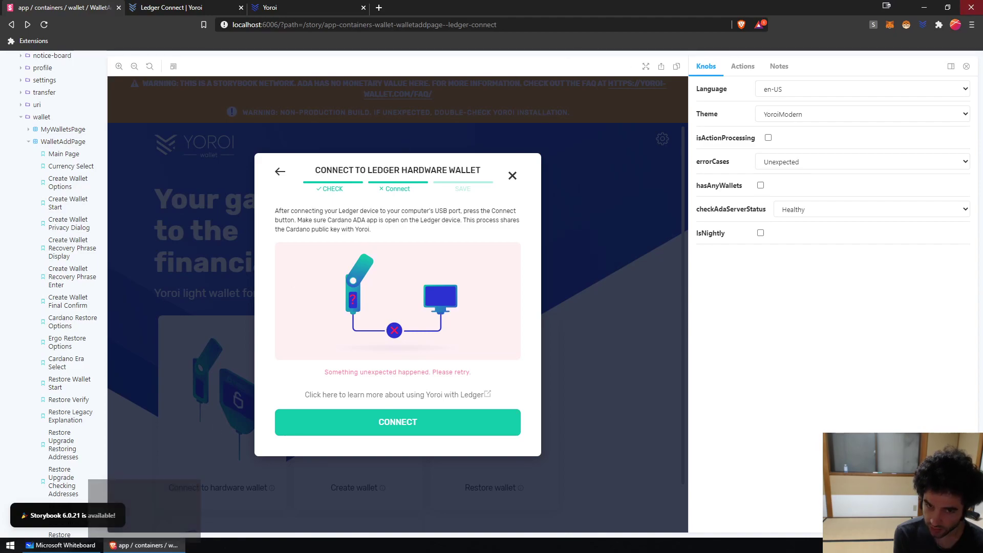
{"action": "key", "text": "ctrl+Tab"}
{"action": "key", "text": "ctrl+Tab"}
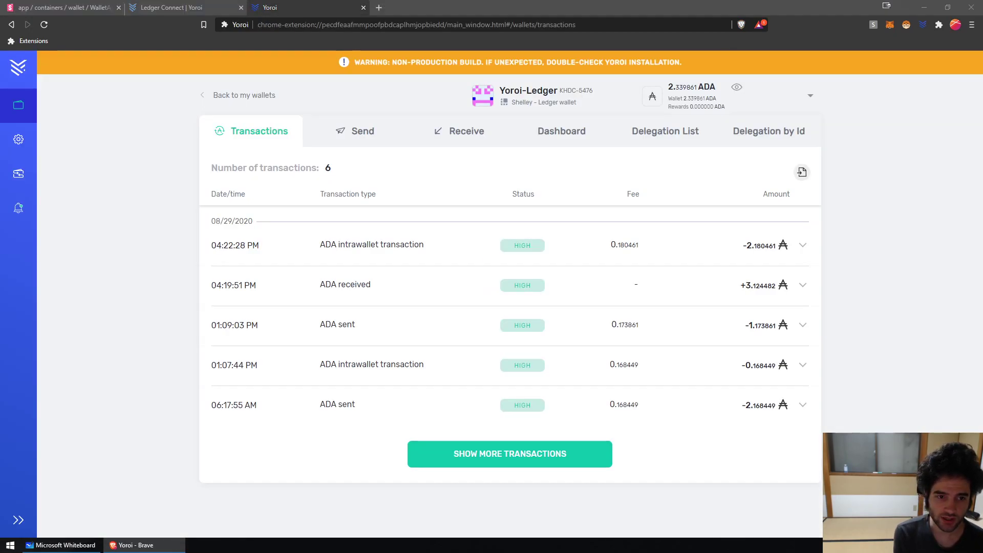
{"action": "left_click", "coordinate": [18, 173]}
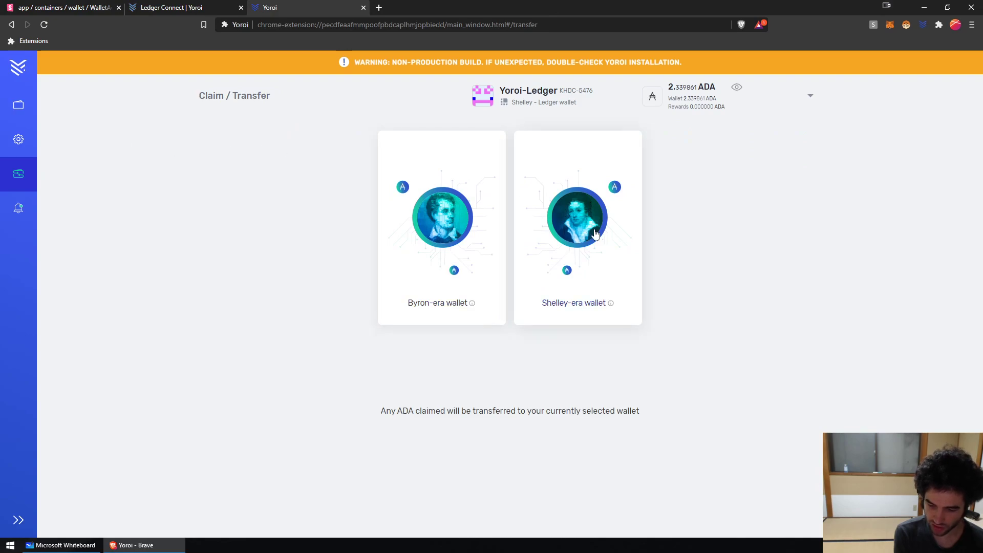
{"action": "left_click_drag", "start_coordinate": [499, 92], "coordinate": [560, 94]}
- Try claiming from a Shelley-era wallet, cancel the unsupported-hardware error, and return to Whiteboard
{"action": "left_click", "coordinate": [575, 183]}
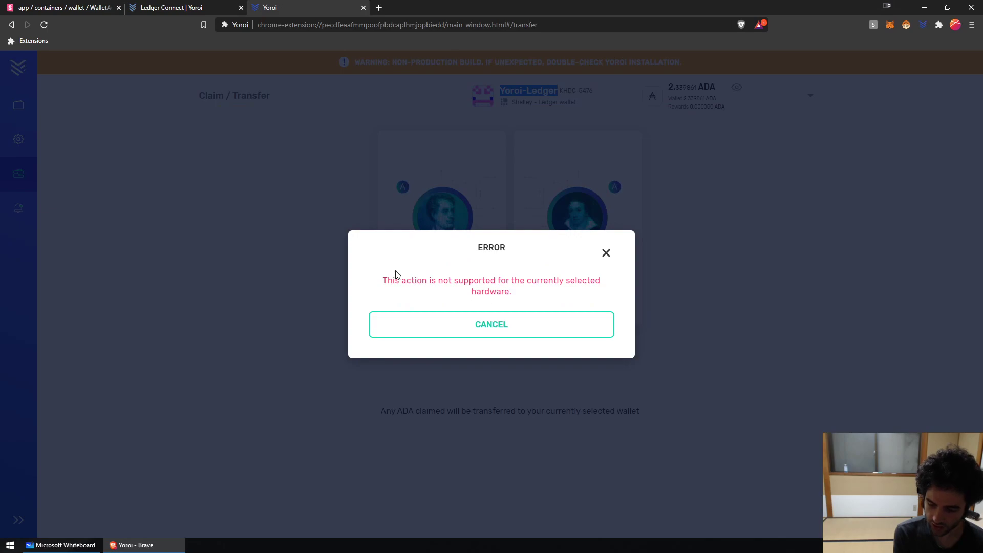
{"action": "left_click_drag", "start_coordinate": [383, 280], "coordinate": [535, 293]}
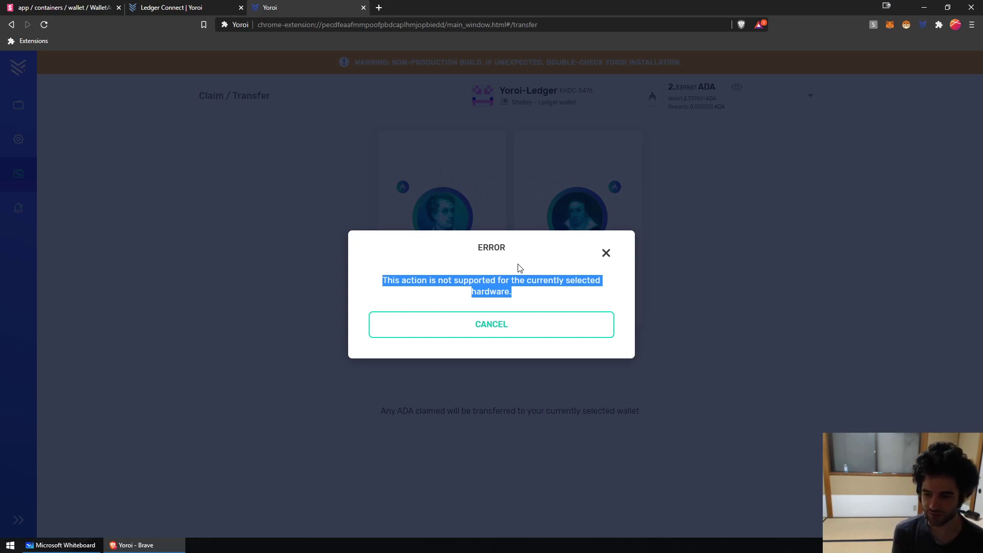
{"action": "left_click", "coordinate": [529, 331]}
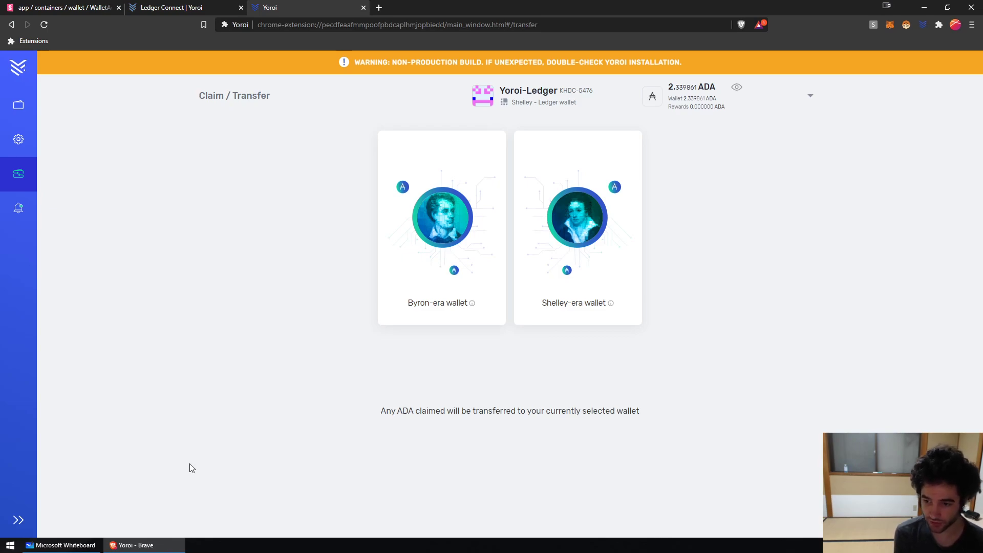
{"action": "left_click", "coordinate": [77, 546]}
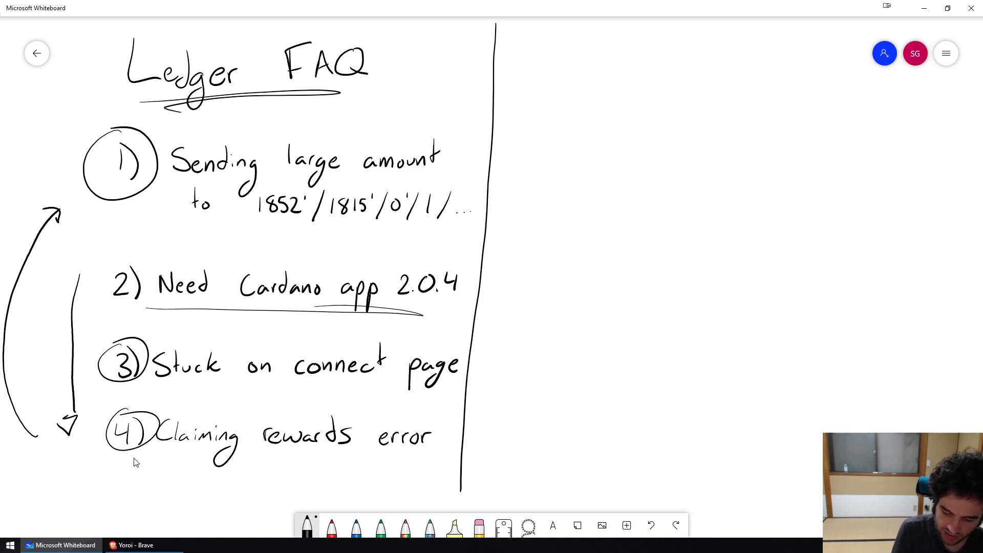
- Double-underline the 1852'/1815'/0'/1/ path and handwrite 'UTXO' on the board's right half
{"action": "mouse_move", "coordinate": [261, 225]}
{"action": "left_mouse_down"}
{"action": "mouse_move", "coordinate": [380, 228]}
{"action": "mouse_move", "coordinate": [338, 241]}
{"action": "left_mouse_up"}
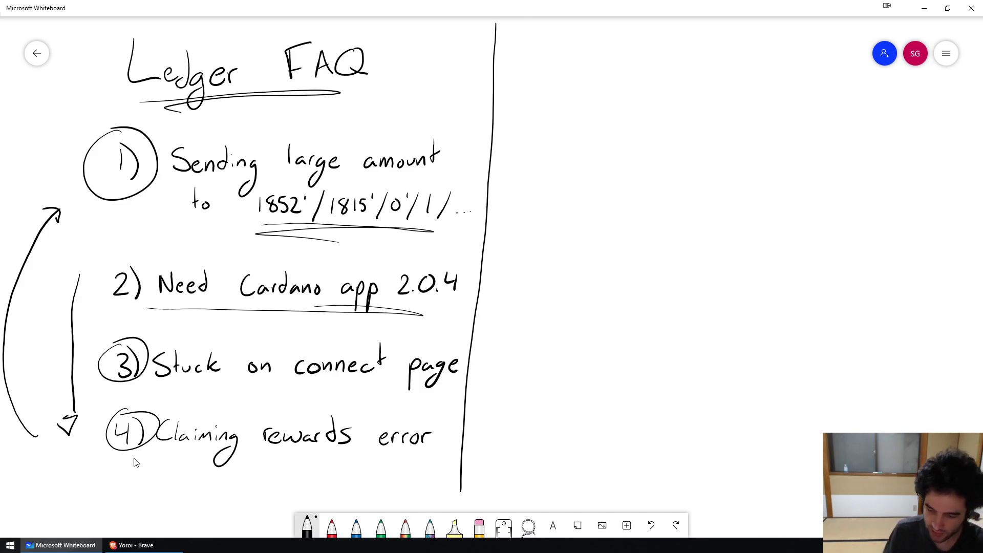
{"action": "left_click_drag", "start_coordinate": [532, 47], "coordinate": [587, 52]}
{"action": "mouse_move", "coordinate": [577, 51]}
{"action": "left_mouse_down"}
{"action": "mouse_move", "coordinate": [573, 95]}
{"action": "mouse_move", "coordinate": [613, 93]}
{"action": "mouse_move", "coordinate": [594, 94]}
{"action": "left_mouse_up"}
{"action": "mouse_move", "coordinate": [643, 69]}
{"action": "left_mouse_down"}
{"action": "mouse_move", "coordinate": [644, 91]}
{"action": "mouse_move", "coordinate": [652, 57]}
{"action": "left_mouse_up"}
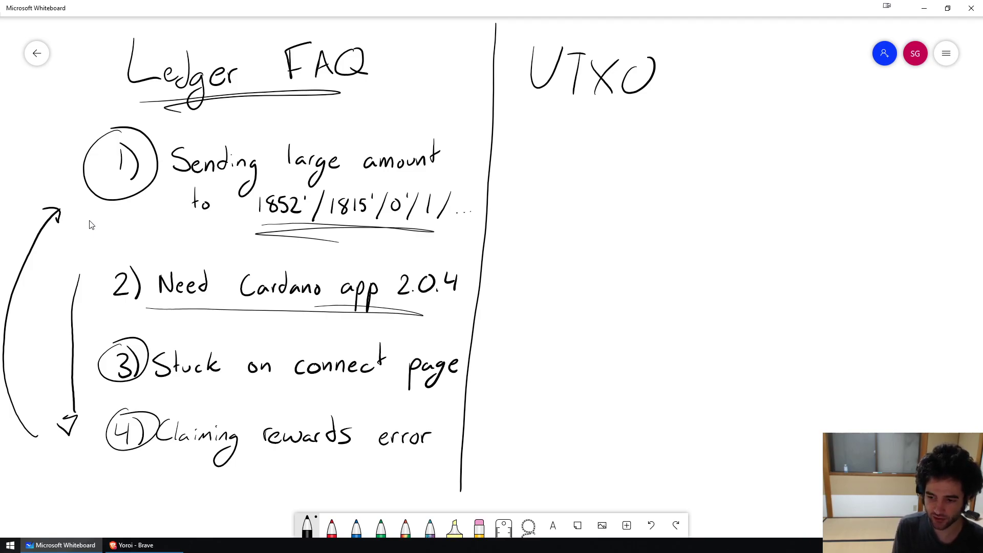
- In Yoroi, open the Ledger wallet and its Receive addresses
{"action": "left_click", "coordinate": [132, 545]}
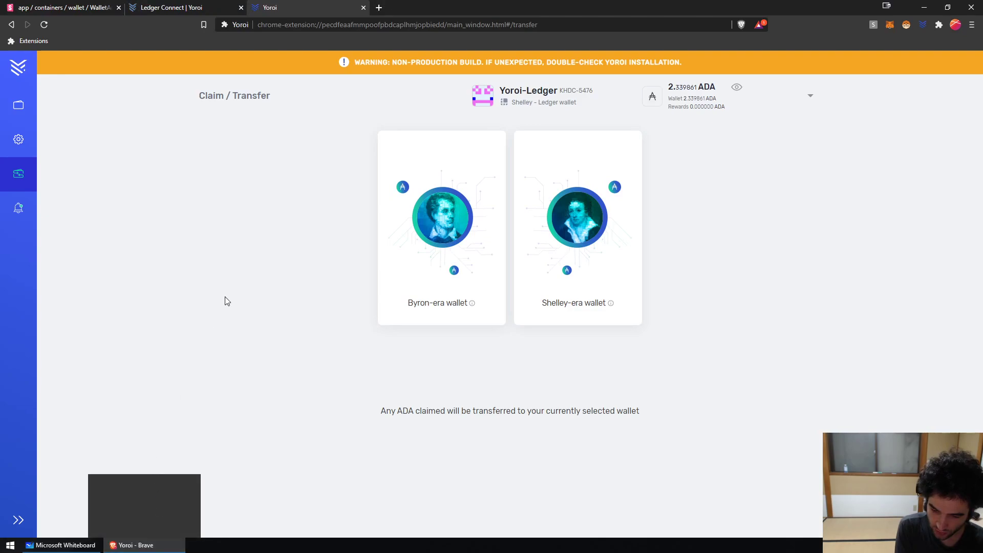
{"action": "left_click", "coordinate": [18, 105]}
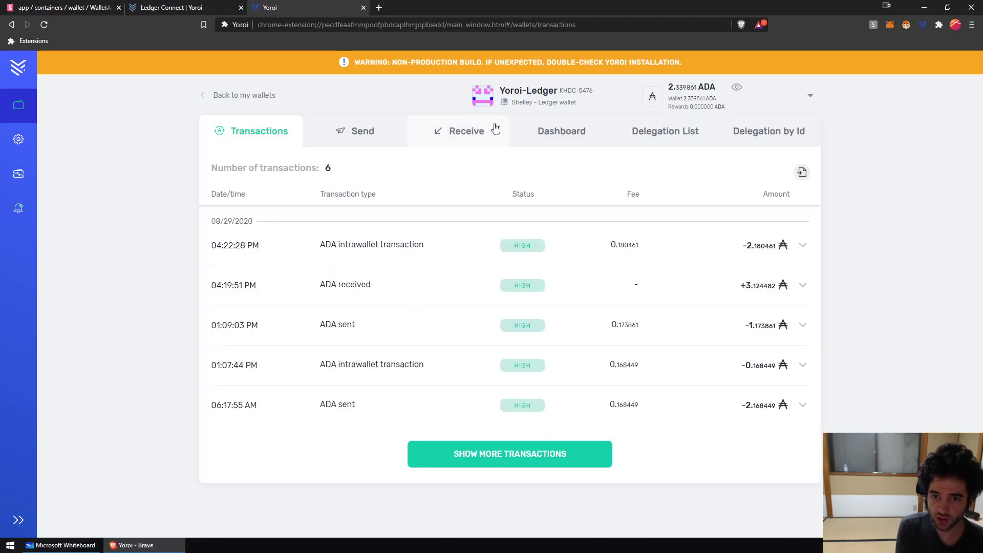
{"action": "left_click", "coordinate": [474, 142]}
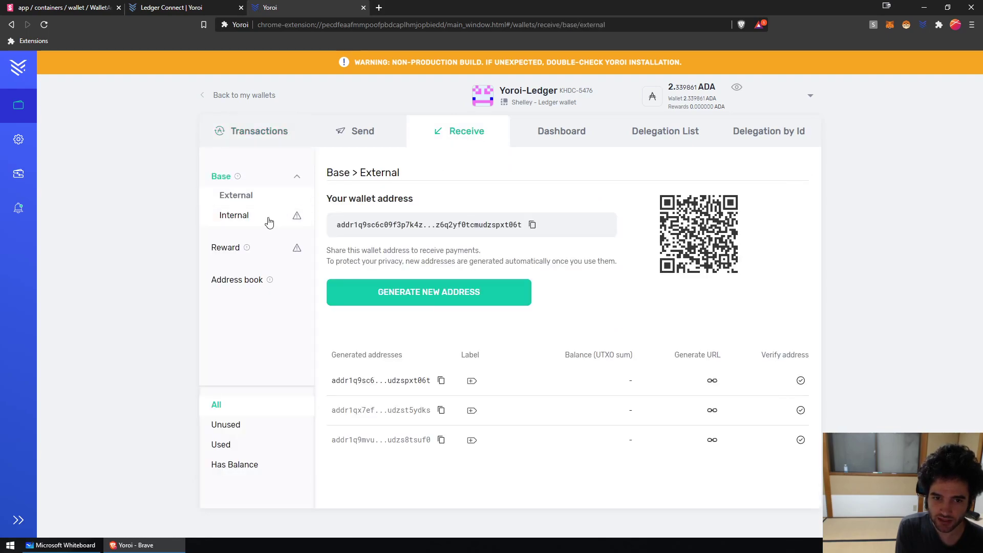
- Toggle between External and Internal addresses, mark the 2.339861 ADA balance, then return to Whiteboard
{"action": "left_click", "coordinate": [234, 219]}
{"action": "left_click", "coordinate": [233, 200]}
{"action": "left_click", "coordinate": [233, 215]}
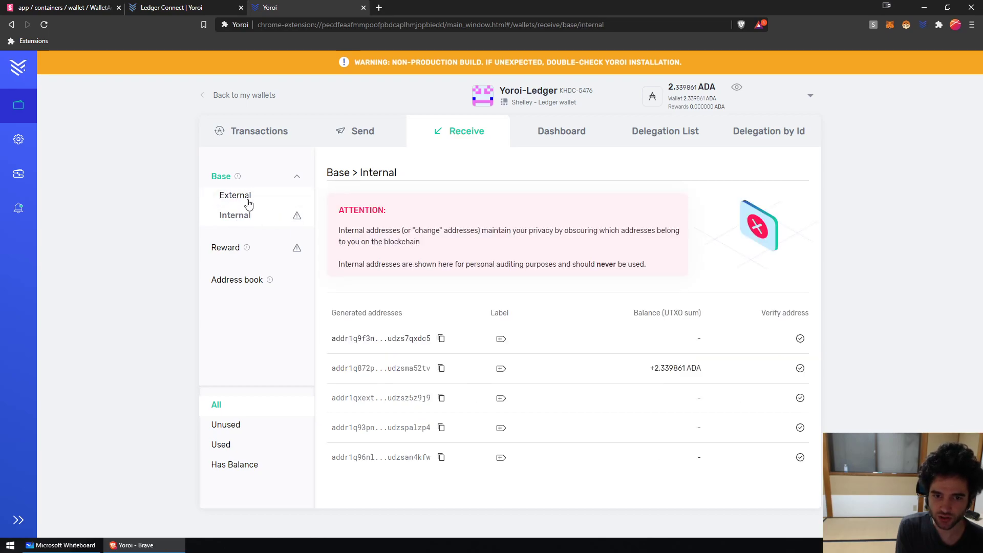
{"action": "left_click", "coordinate": [248, 204]}
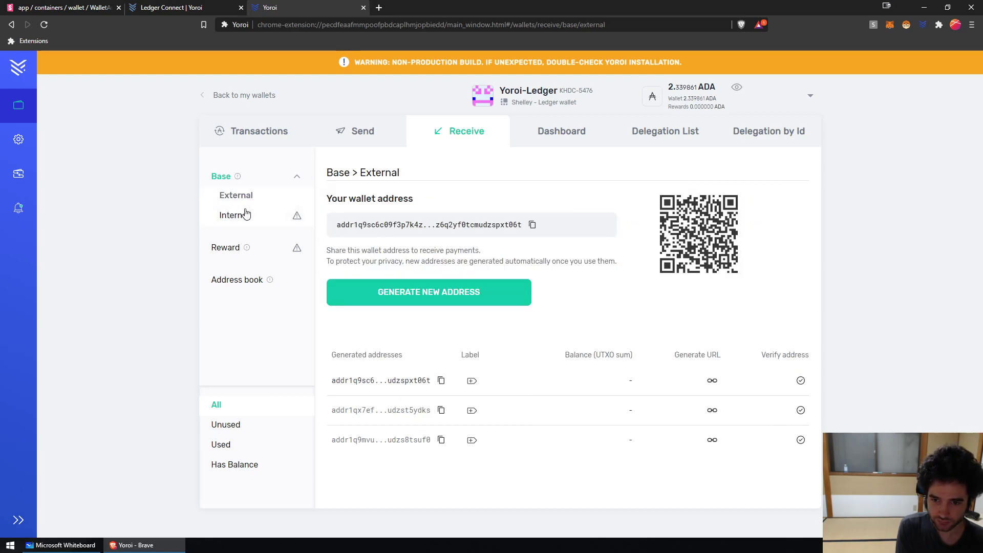
{"action": "left_click", "coordinate": [243, 215]}
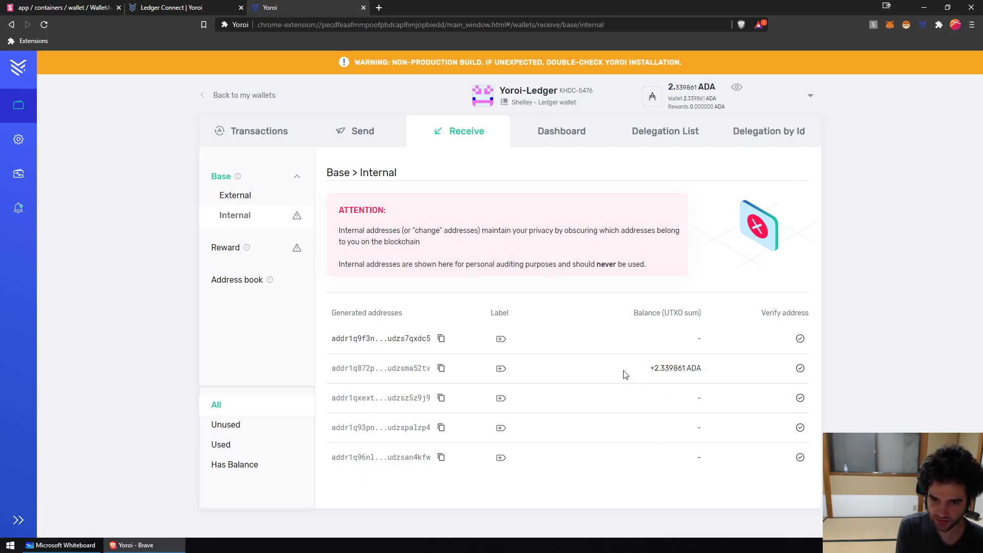
{"action": "left_click", "coordinate": [244, 194]}
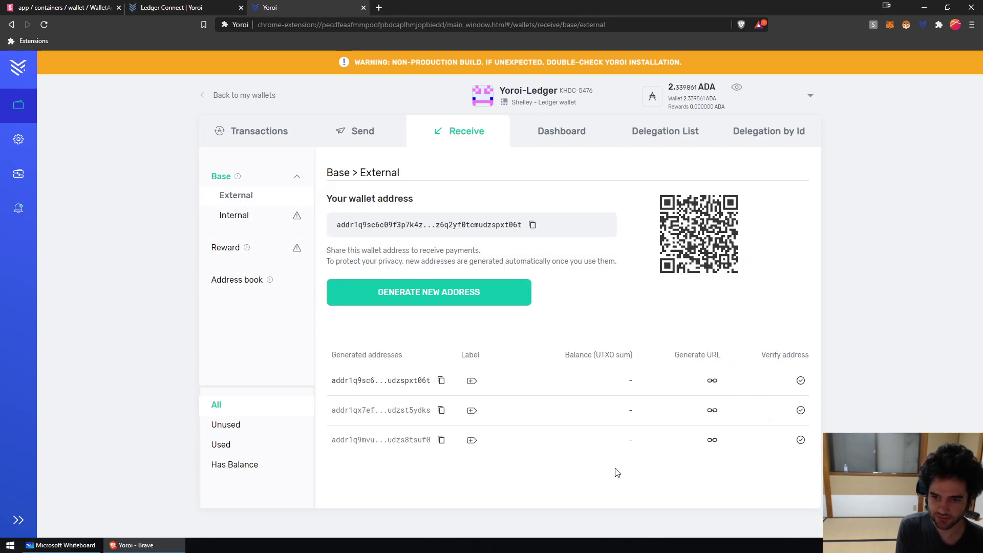
{"action": "left_click", "coordinate": [249, 212]}
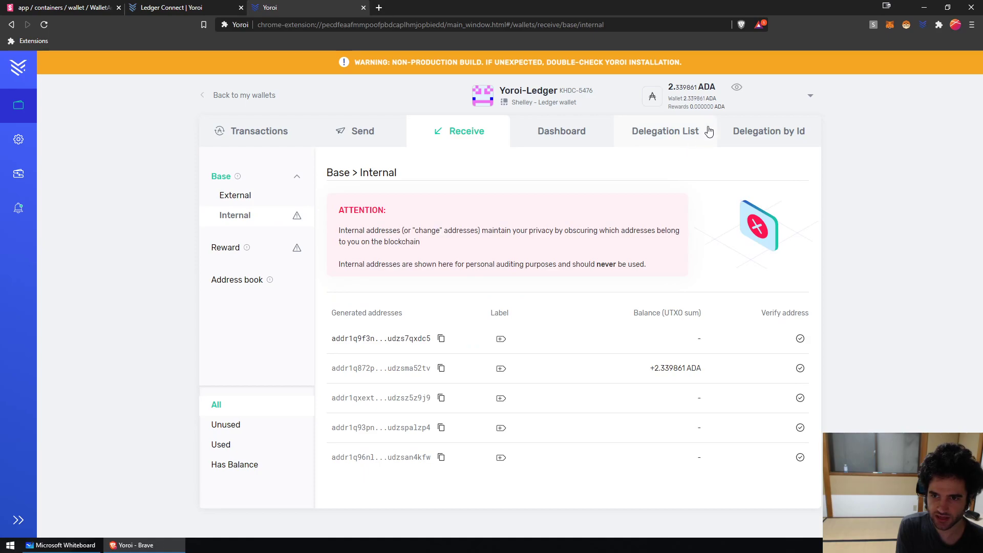
{"action": "left_click_drag", "start_coordinate": [648, 376], "coordinate": [715, 375]}
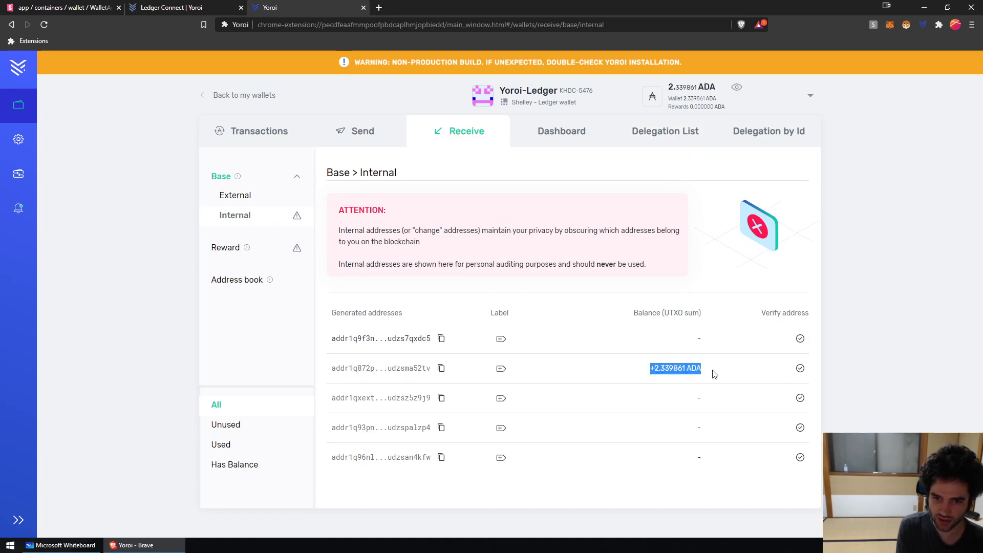
{"action": "left_click", "coordinate": [236, 196]}
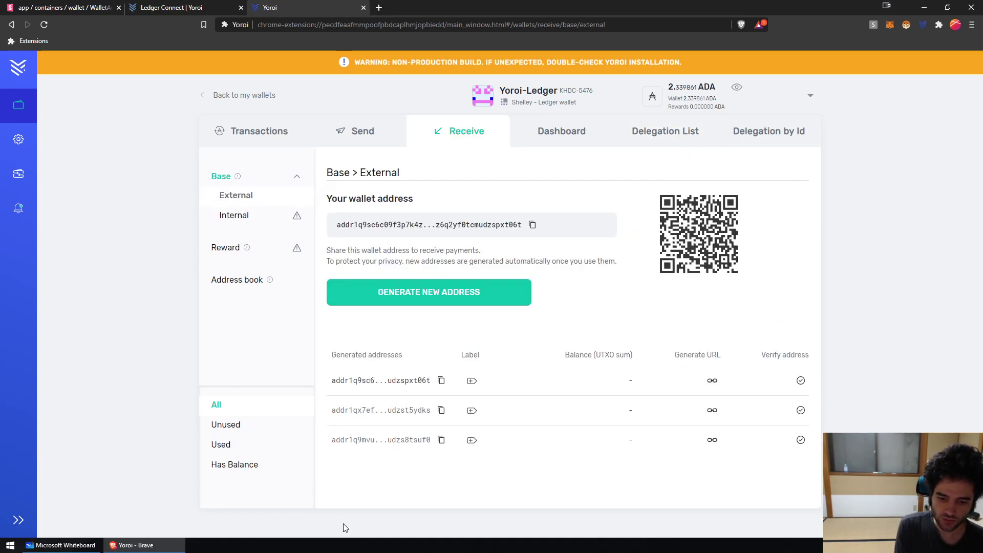
{"action": "left_click", "coordinate": [98, 539]}
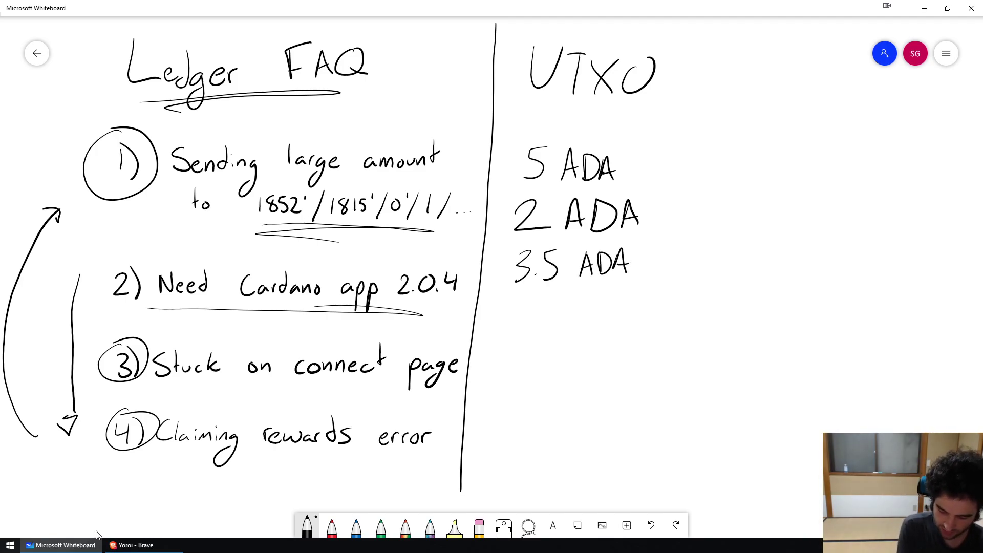
- View the Yoroi wallet's Internal change addresses under Base, then go back to Whiteboard
{"action": "left_click", "coordinate": [132, 545]}
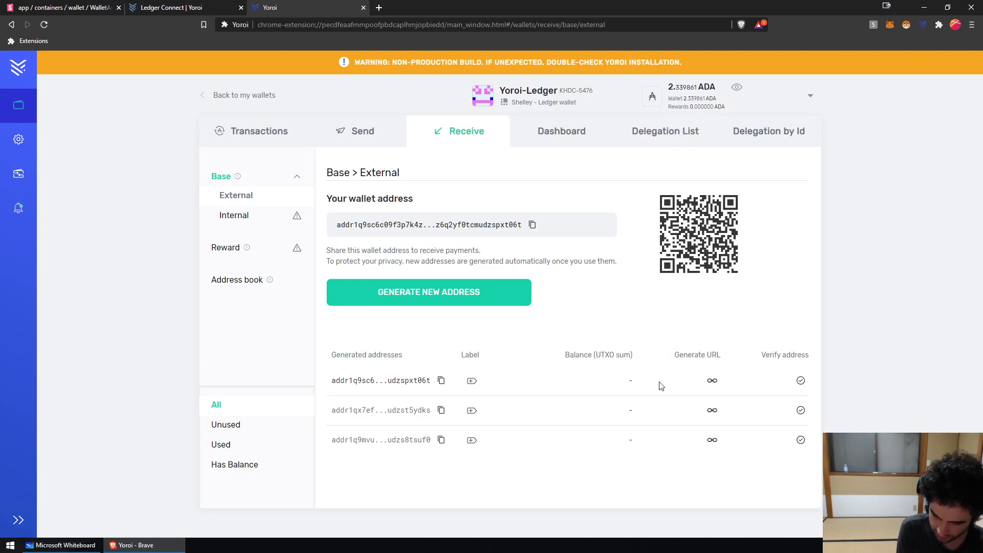
{"action": "left_click", "coordinate": [246, 224]}
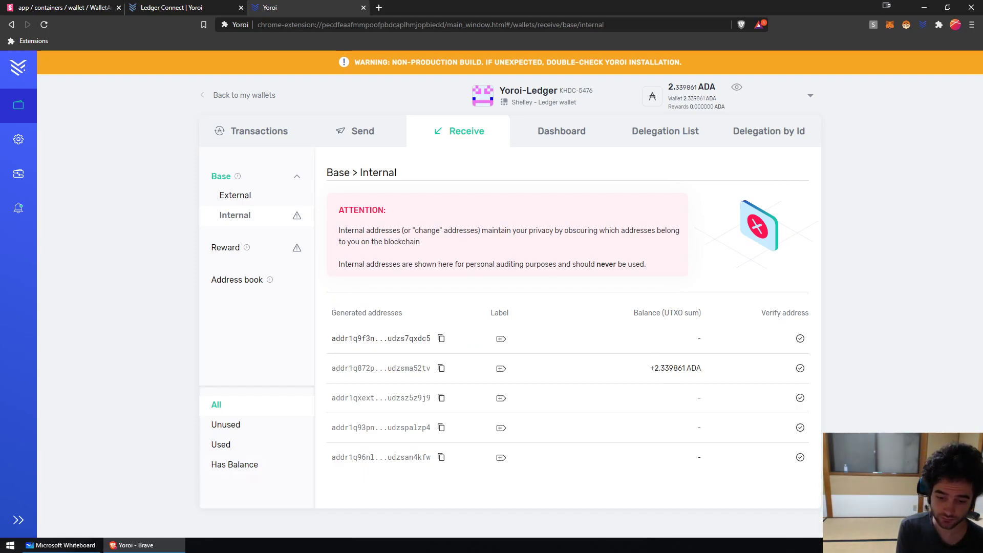
{"action": "left_click", "coordinate": [62, 544]}
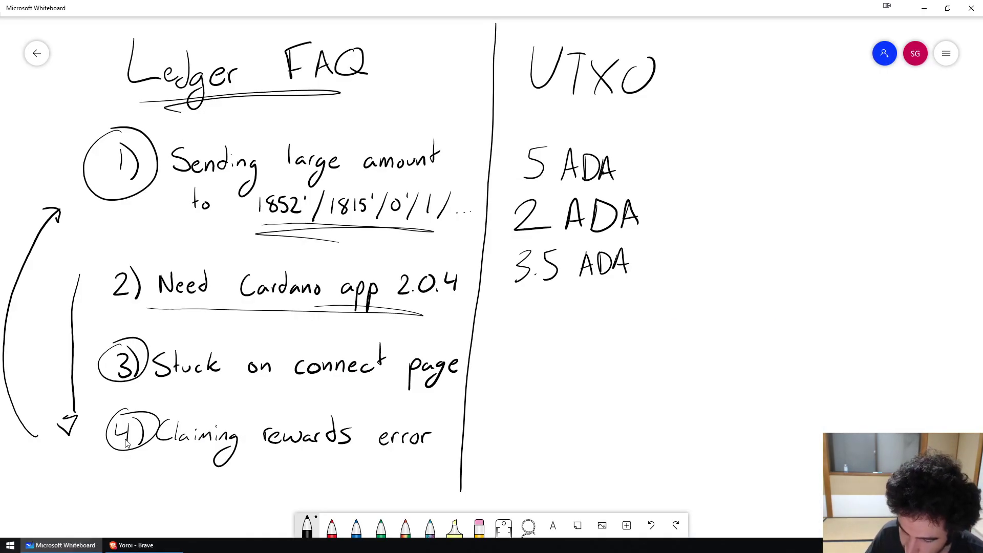
- Write 6 ADA, box the 5 ADA and 2 ADA inputs, and draw an arrow to 6 ADA
{"action": "mouse_move", "coordinate": [751, 164]}
{"action": "left_mouse_down"}
{"action": "mouse_move", "coordinate": [735, 192]}
{"action": "mouse_move", "coordinate": [786, 192]}
{"action": "left_mouse_up"}
{"action": "mouse_move", "coordinate": [791, 170]}
{"action": "left_mouse_down"}
{"action": "mouse_move", "coordinate": [789, 200]}
{"action": "mouse_move", "coordinate": [824, 197]}
{"action": "mouse_move", "coordinate": [818, 188]}
{"action": "left_mouse_up"}
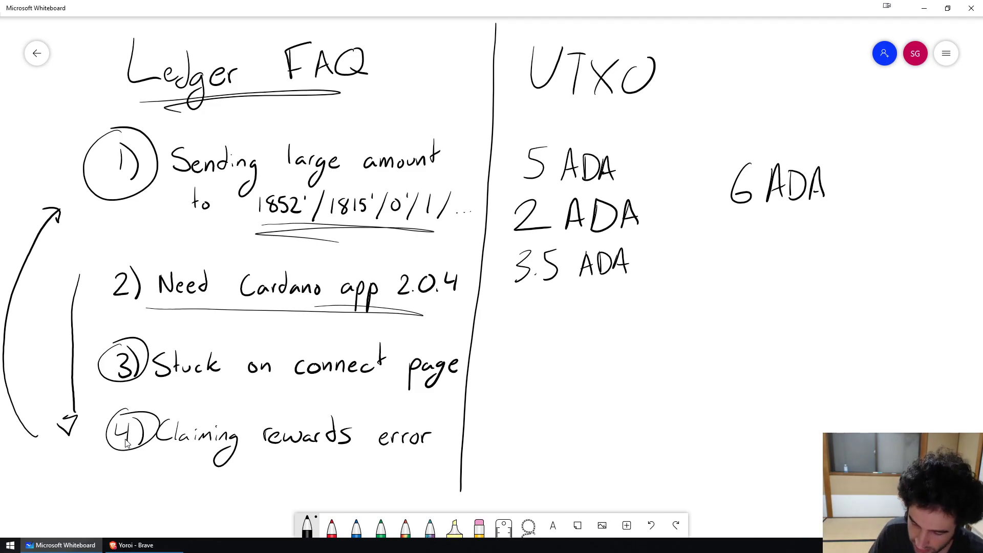
{"action": "mouse_move", "coordinate": [506, 145]}
{"action": "left_mouse_down"}
{"action": "mouse_move", "coordinate": [502, 161]}
{"action": "mouse_move", "coordinate": [556, 231]}
{"action": "mouse_move", "coordinate": [650, 190]}
{"action": "mouse_move", "coordinate": [551, 142]}
{"action": "mouse_move", "coordinate": [495, 145]}
{"action": "left_mouse_up"}
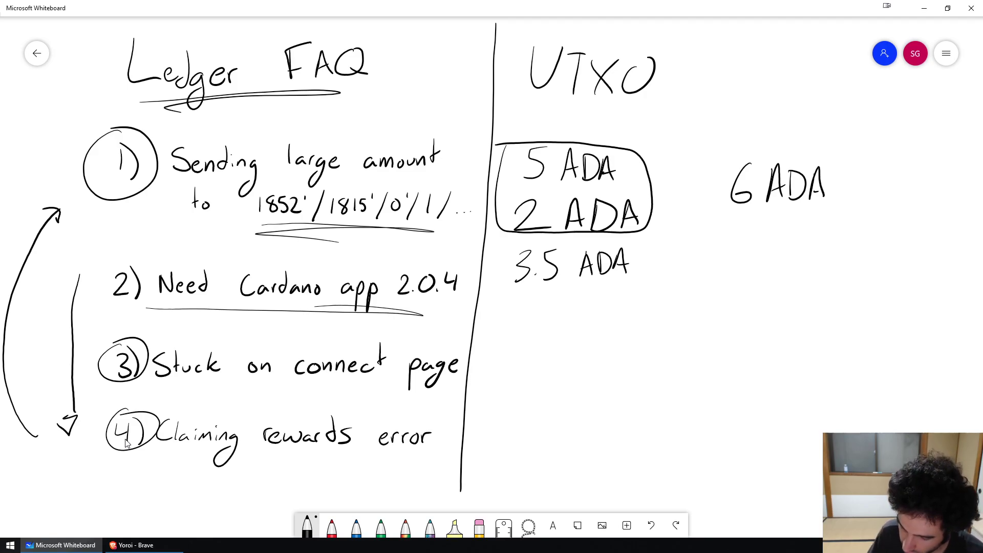
{"action": "left_click_drag", "start_coordinate": [656, 187], "coordinate": [702, 182]}
{"action": "mouse_move", "coordinate": [711, 183]}
{"action": "left_mouse_down"}
{"action": "mouse_move", "coordinate": [727, 189]}
{"action": "mouse_move", "coordinate": [715, 180]}
{"action": "mouse_move", "coordinate": [711, 238]}
{"action": "mouse_move", "coordinate": [746, 230]}
{"action": "mouse_move", "coordinate": [780, 249]}
{"action": "mouse_move", "coordinate": [814, 244]}
{"action": "left_mouse_up"}
- Add branches labelled '0.17 ADA fee' and '0.8 ADA', then switch back to Yoroi
{"action": "mouse_move", "coordinate": [816, 232]}
{"action": "left_mouse_down"}
{"action": "mouse_move", "coordinate": [817, 251]}
{"action": "mouse_move", "coordinate": [840, 251]}
{"action": "left_mouse_up"}
{"action": "mouse_move", "coordinate": [830, 246]}
{"action": "left_mouse_down"}
{"action": "mouse_move", "coordinate": [861, 246]}
{"action": "mouse_move", "coordinate": [868, 236]}
{"action": "left_mouse_up"}
{"action": "left_click_drag", "start_coordinate": [868, 240], "coordinate": [891, 246]}
{"action": "mouse_move", "coordinate": [677, 247]}
{"action": "left_mouse_down"}
{"action": "mouse_move", "coordinate": [698, 290]}
{"action": "mouse_move", "coordinate": [717, 290]}
{"action": "left_mouse_up"}
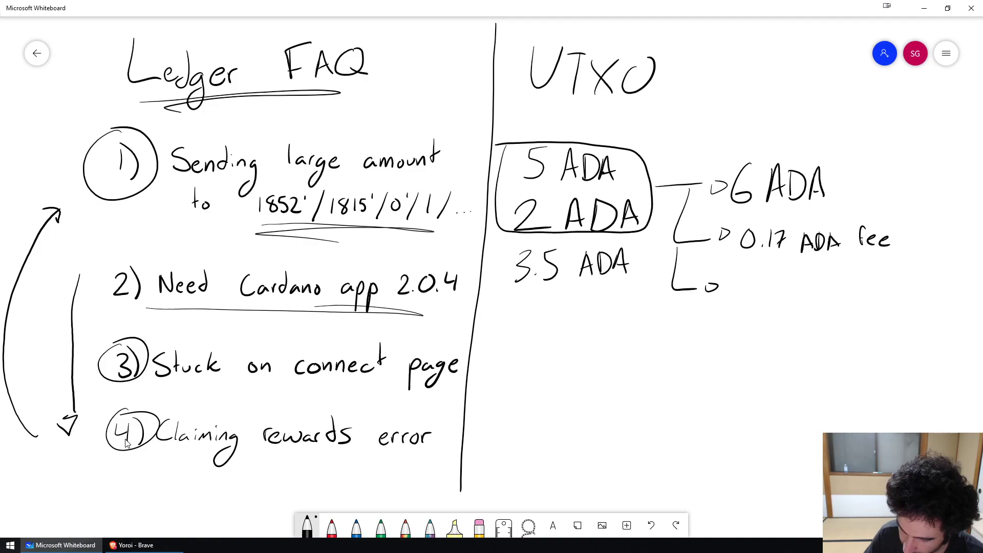
{"action": "left_click_drag", "start_coordinate": [736, 274], "coordinate": [801, 286]}
{"action": "mouse_move", "coordinate": [803, 275]}
{"action": "left_mouse_down"}
{"action": "mouse_move", "coordinate": [805, 291]}
{"action": "mouse_move", "coordinate": [828, 291]}
{"action": "left_mouse_up"}
{"action": "left_click_drag", "start_coordinate": [817, 288], "coordinate": [830, 286]}
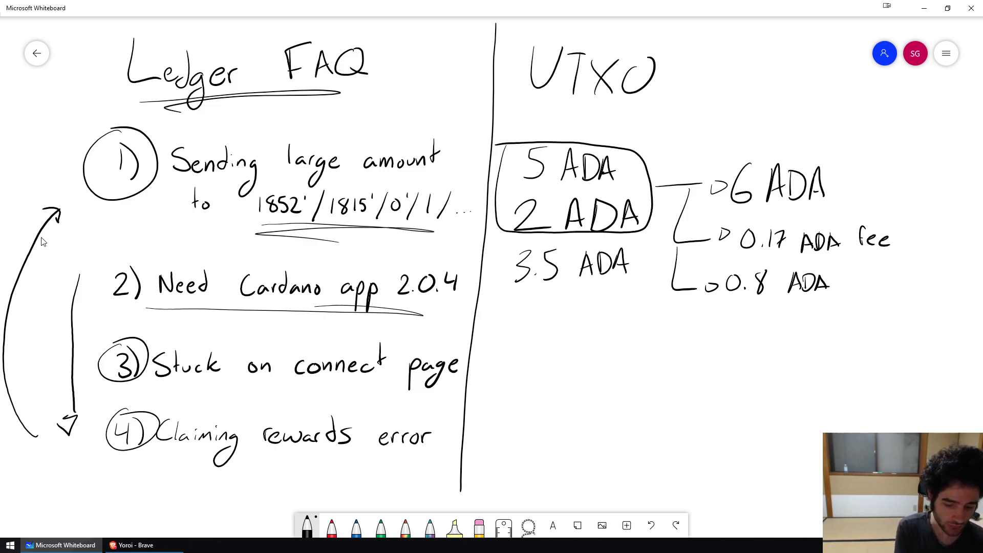
{"action": "left_click", "coordinate": [130, 545]}
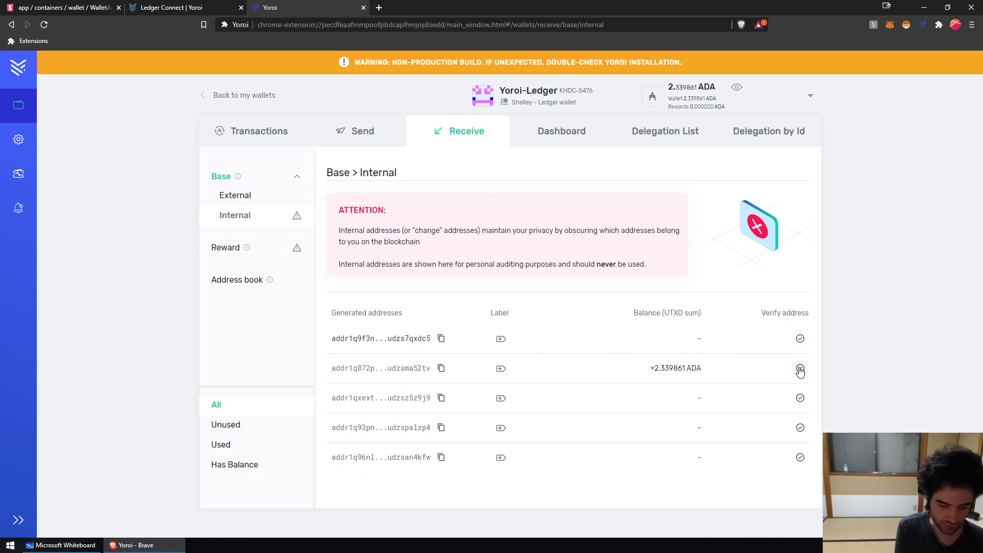
- Inspect the derivation paths of the first, another and the last internal change addresses in their Verify Address dialogs
{"action": "left_click", "coordinate": [800, 338]}
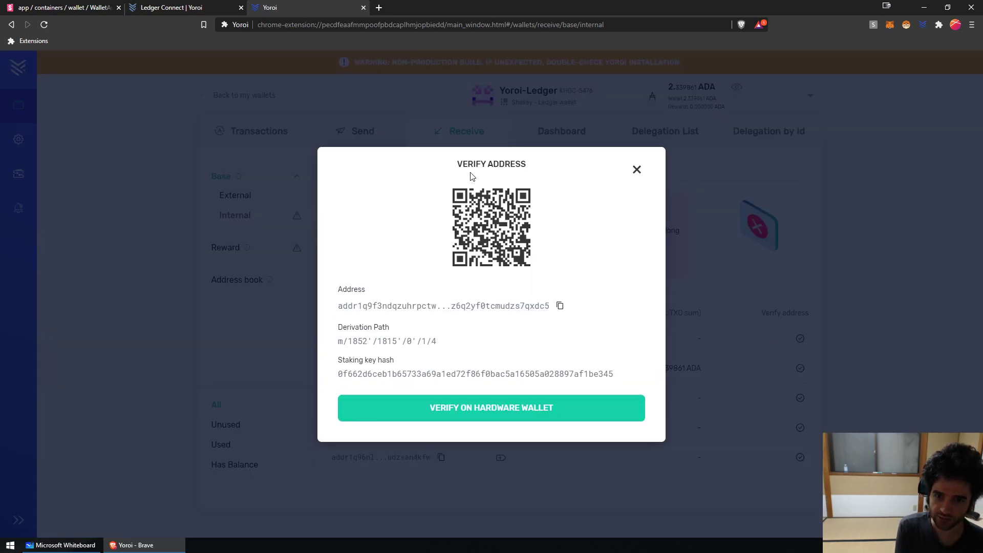
{"action": "left_click_drag", "start_coordinate": [339, 341], "coordinate": [435, 342]}
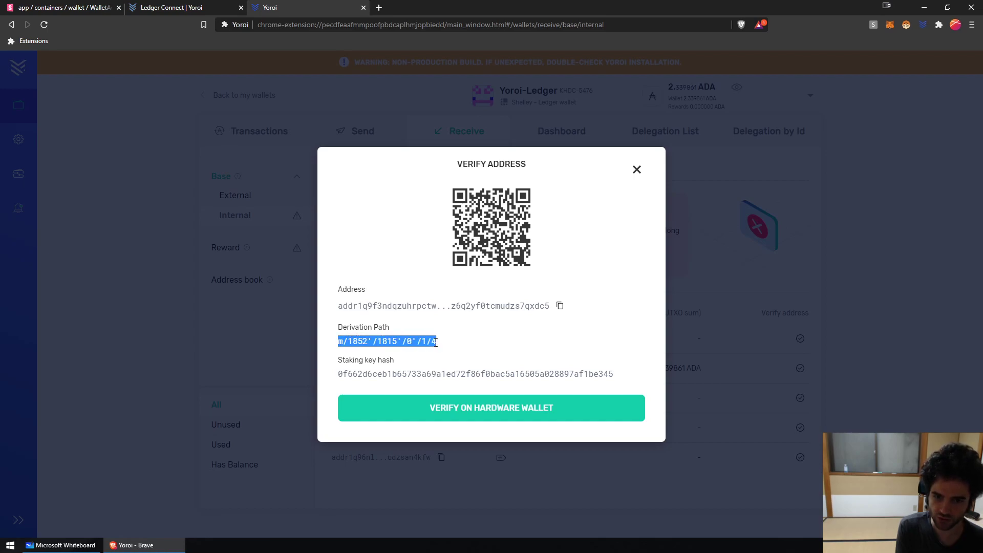
{"action": "left_click", "coordinate": [637, 170]}
{"action": "left_click", "coordinate": [801, 396]}
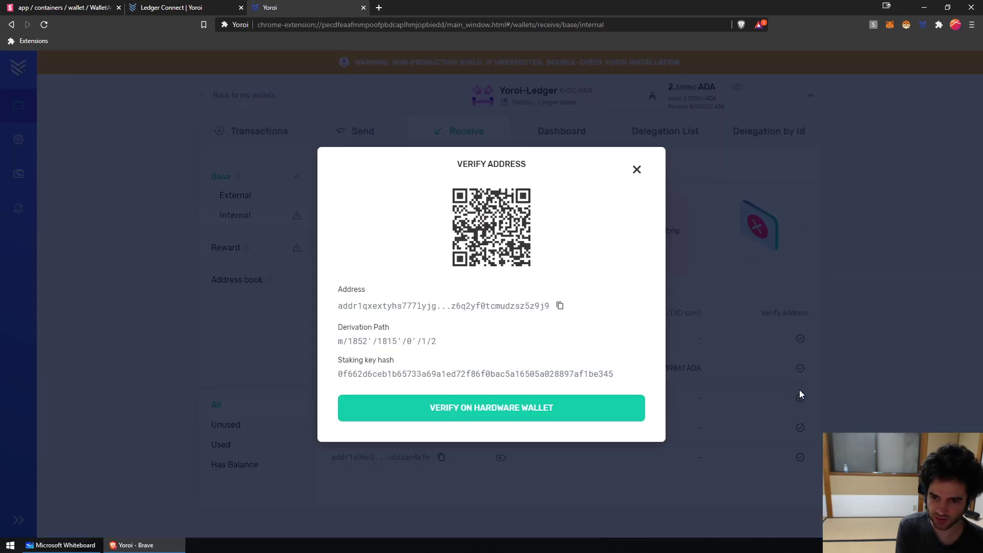
{"action": "left_click", "coordinate": [638, 170]}
{"action": "left_click", "coordinate": [798, 458]}
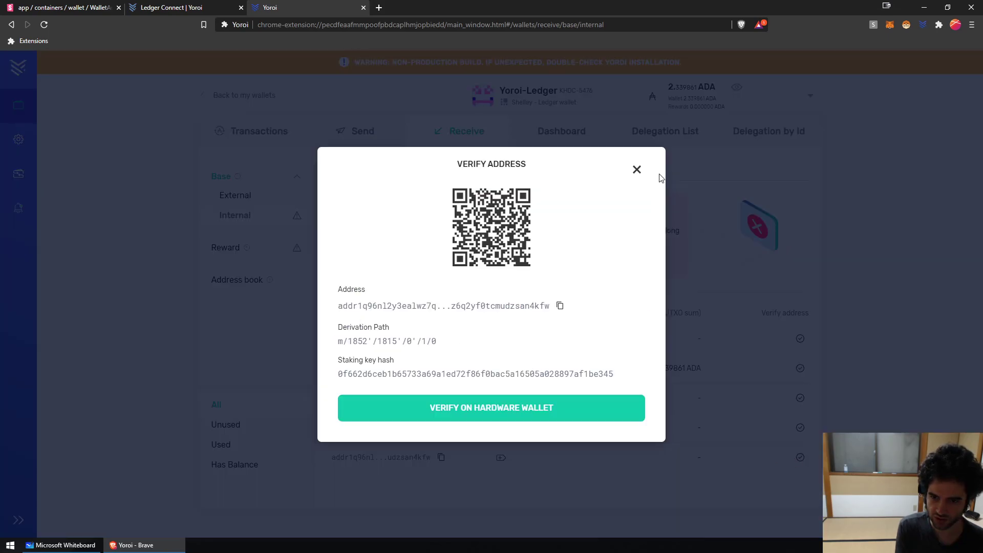
{"action": "left_click_drag", "start_coordinate": [426, 343], "coordinate": [323, 340]}
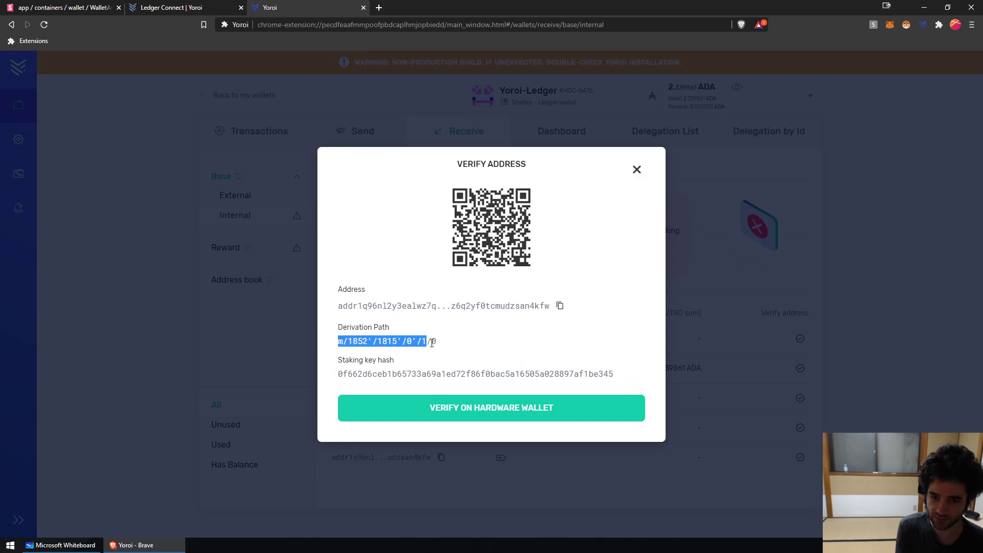
{"action": "left_click", "coordinate": [432, 342]}
{"action": "left_click", "coordinate": [636, 170]}
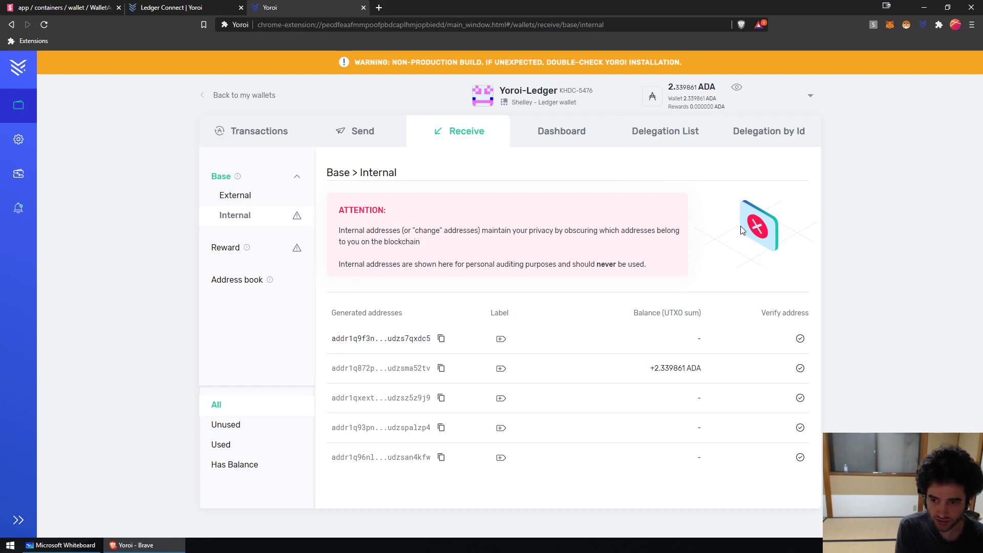
- Start the Ledger Connect test transaction signing and move the Windows Security prompt to the bottom-left
{"action": "key", "text": "ctrl+shift+Tab"}
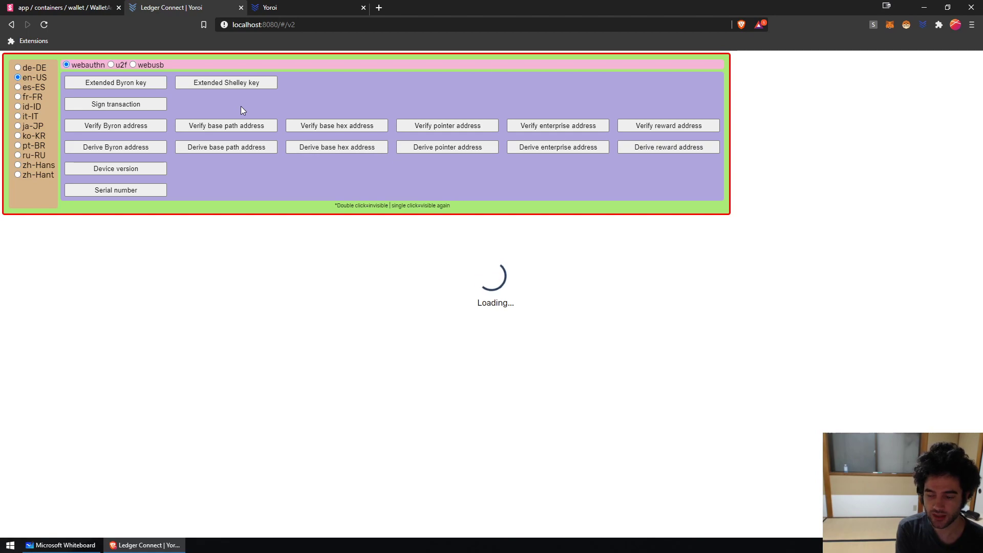
{"action": "left_click", "coordinate": [123, 103]}
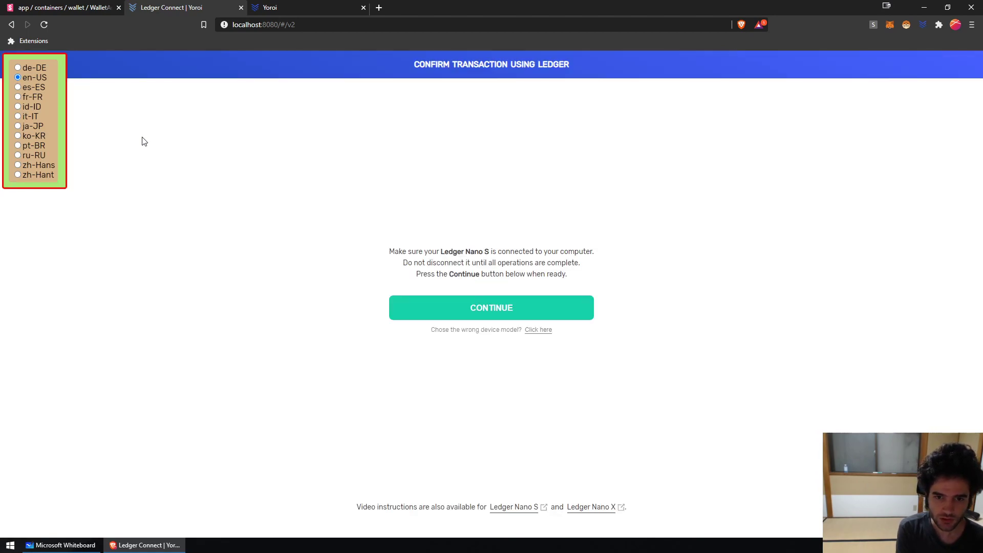
{"action": "left_click", "coordinate": [449, 319]}
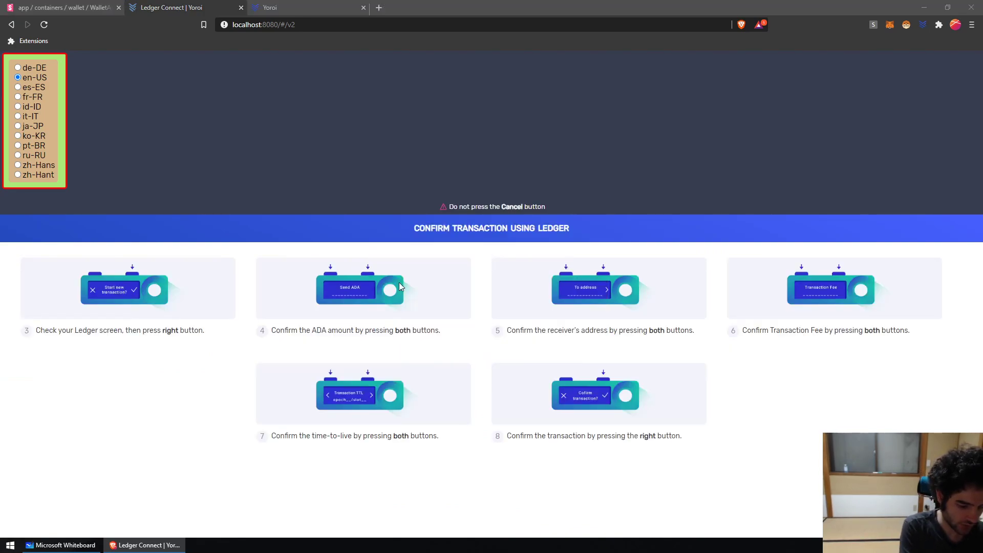
{"action": "left_click_drag", "start_coordinate": [467, 207], "coordinate": [50, 448]}
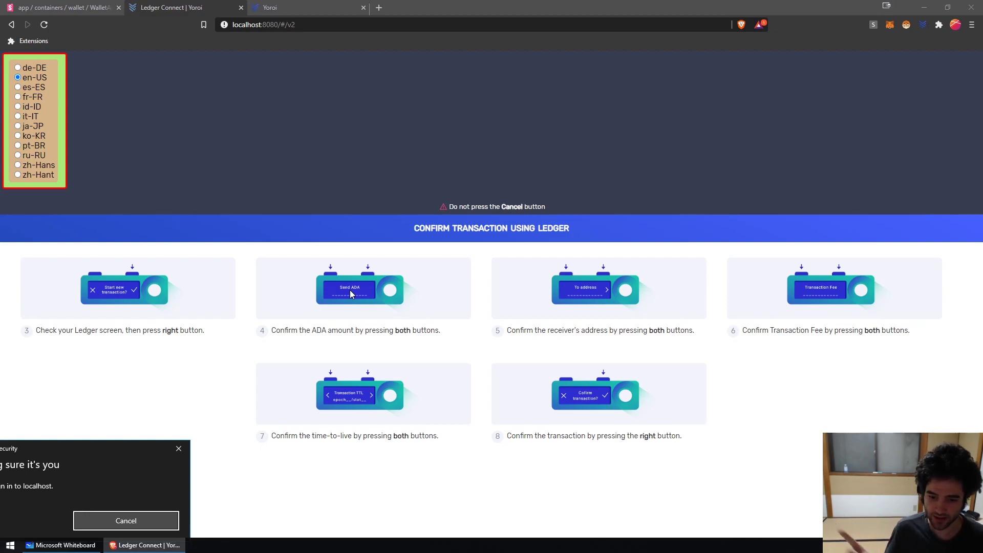
- Return to the whiteboard's FAQ list and check the black pen's colour and thickness options
{"action": "left_click", "coordinate": [60, 545]}
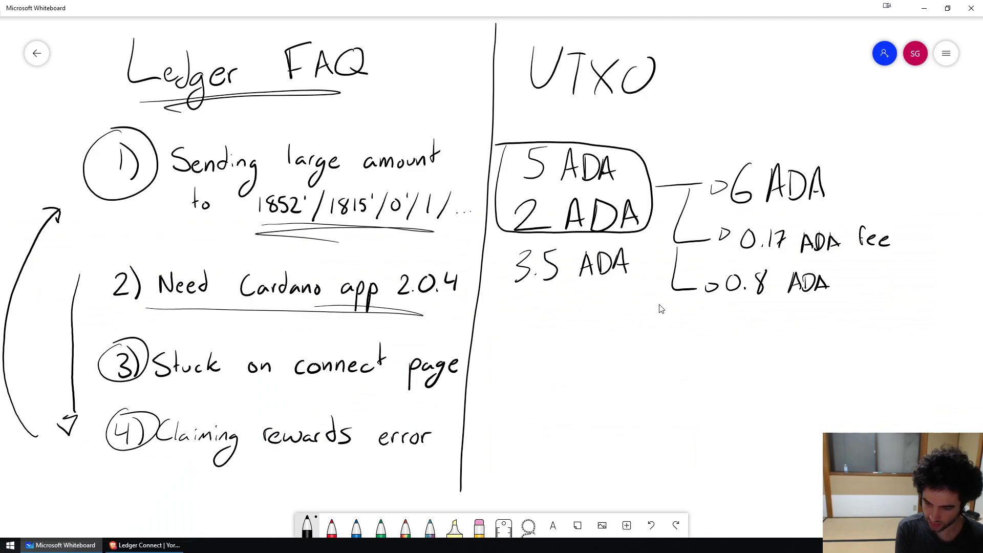
{"action": "scroll", "coordinate": [746, 165], "scroll_direction": "down", "scroll_amount": 3}
{"action": "scroll", "coordinate": [794, 144], "scroll_direction": "up", "scroll_amount": 3}
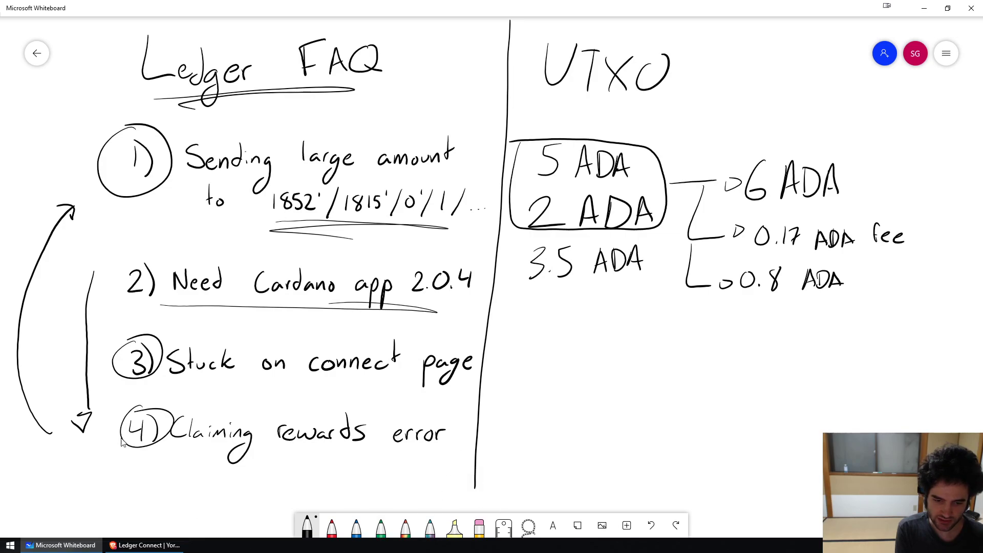
{"action": "left_click", "coordinate": [171, 500]}
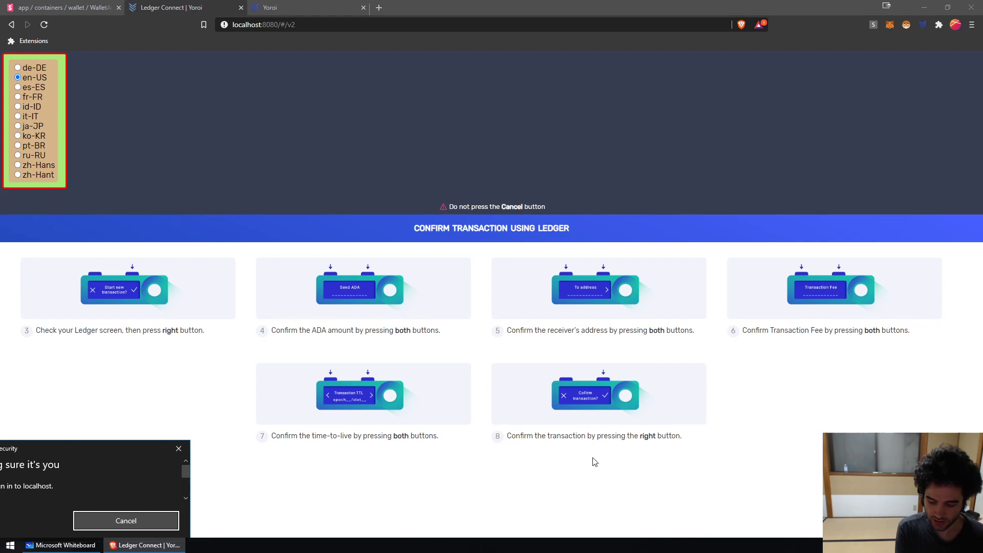
{"action": "left_click", "coordinate": [74, 541]}
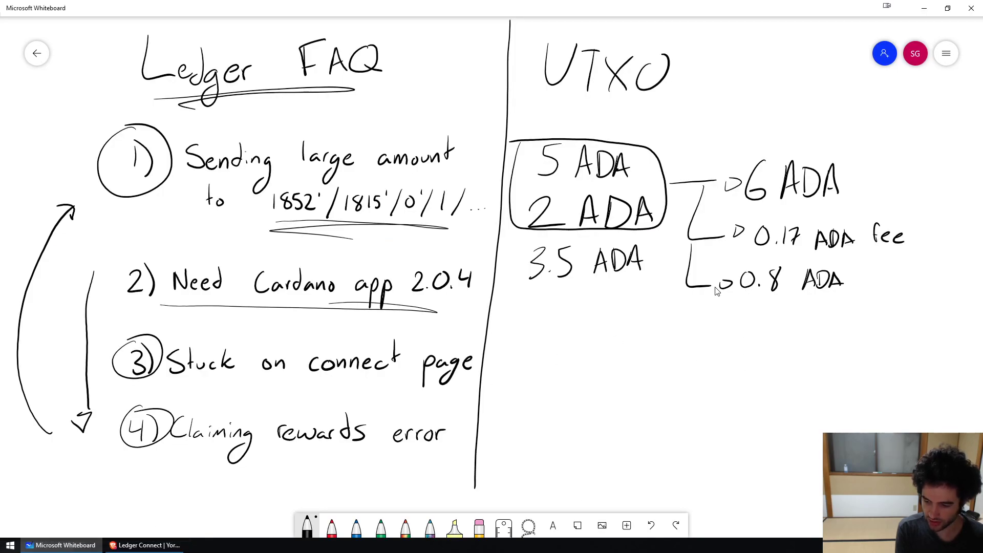
{"action": "left_click", "coordinate": [313, 519]}
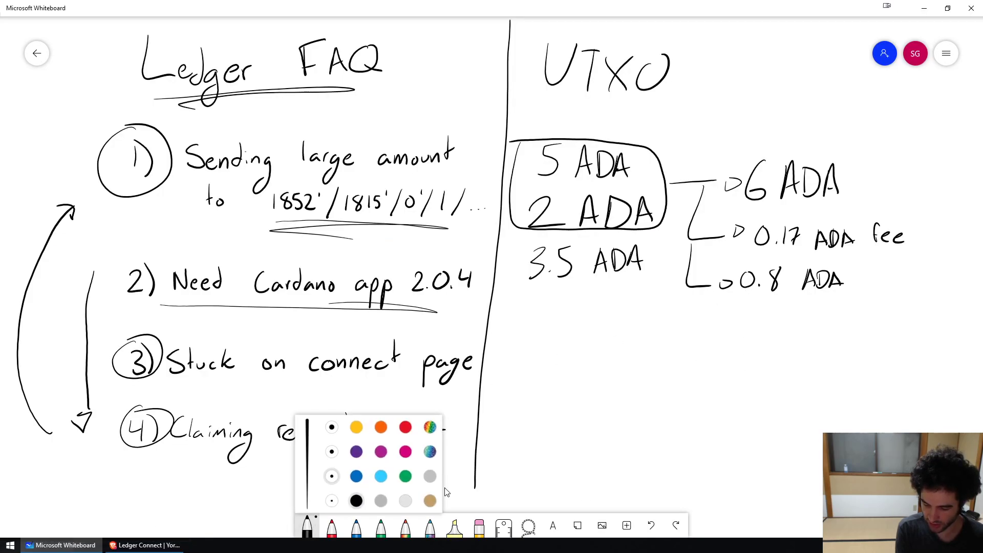
{"action": "left_click", "coordinate": [750, 324]}
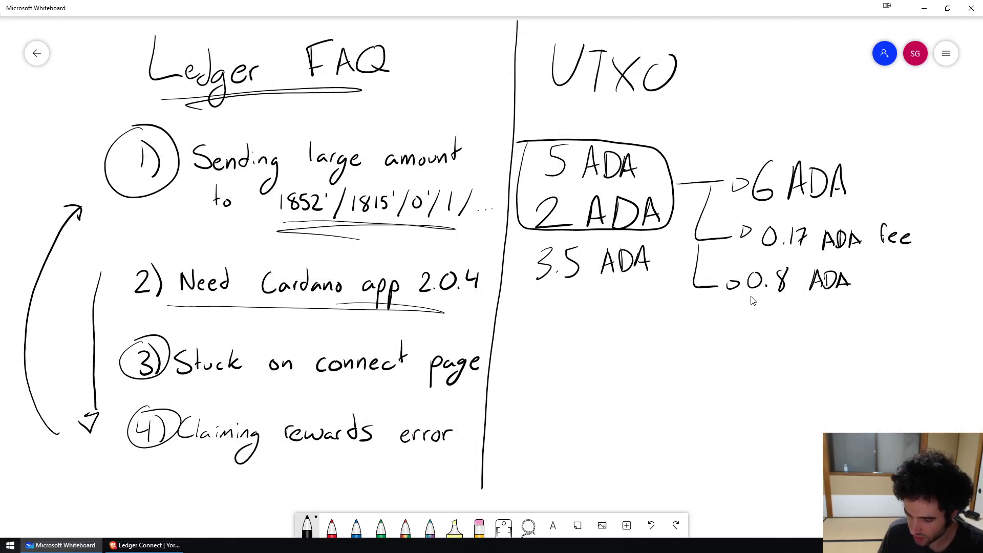
- Double-underline the 0.8 ADA change amount and draw an ellipse around the 6 ADA output
{"action": "left_click_drag", "start_coordinate": [727, 309], "coordinate": [820, 314]}
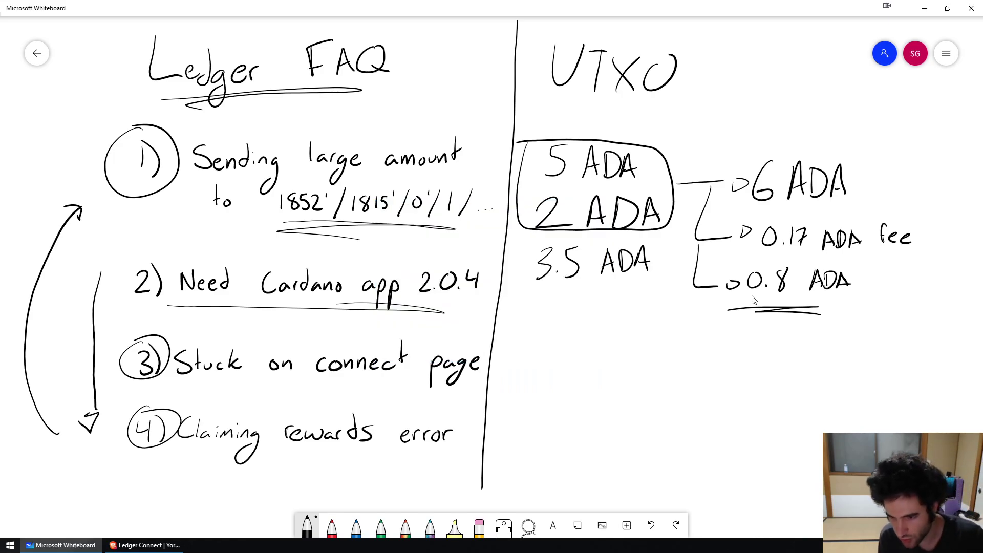
{"action": "mouse_move", "coordinate": [747, 149]}
{"action": "left_mouse_down"}
{"action": "mouse_move", "coordinate": [875, 168]}
{"action": "mouse_move", "coordinate": [747, 149]}
{"action": "left_mouse_up"}
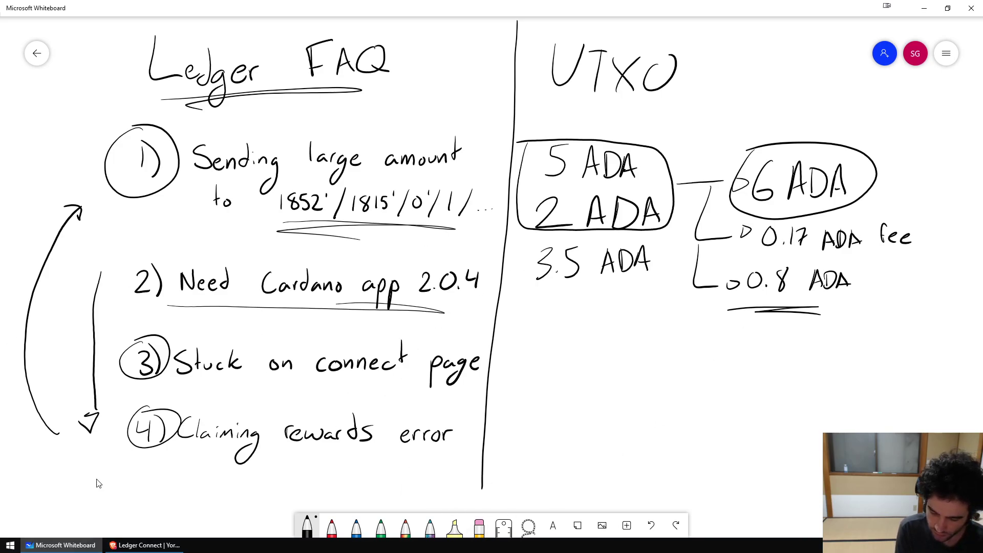
{"action": "left_click", "coordinate": [151, 546]}
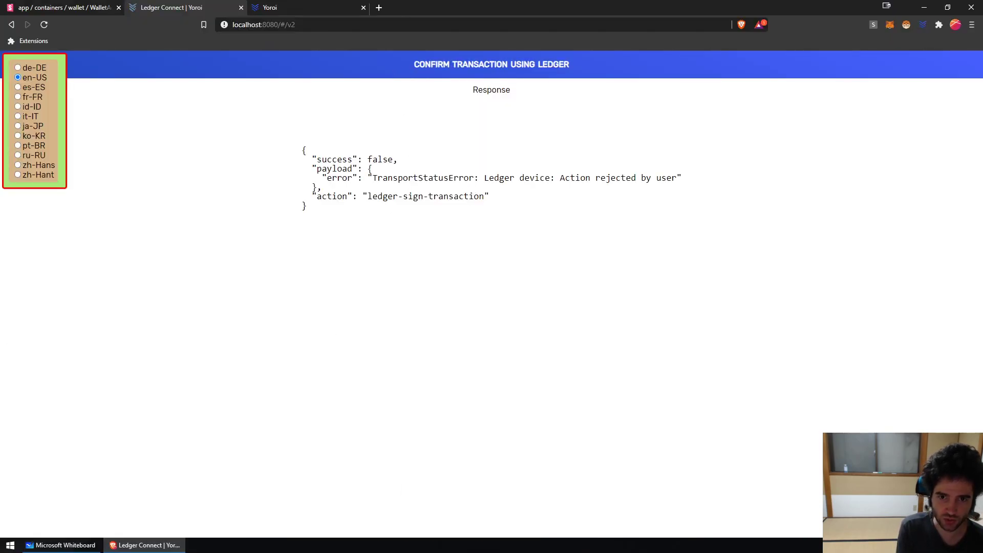
- Reload the Ledger Connect test page and start verifying a base path address
{"action": "key", "text": "ctrl+l"}
{"action": "key", "text": "Return"}
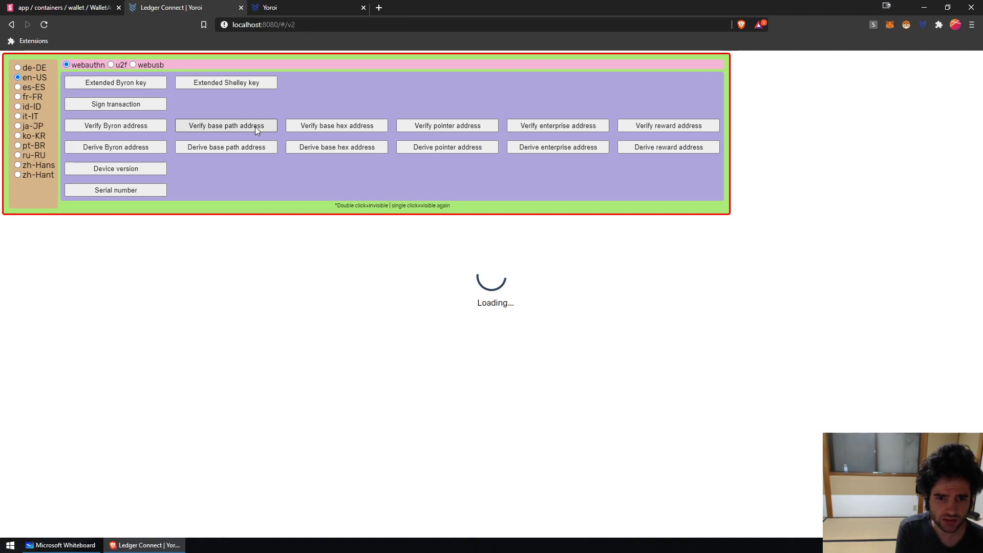
{"action": "left_click", "coordinate": [227, 123]}
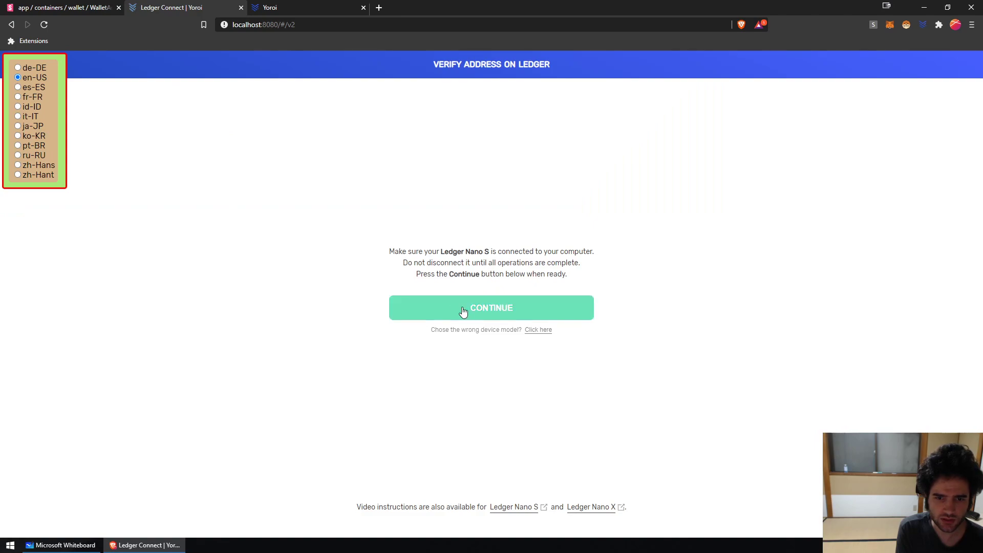
- Reload again, verify a base hex address, and dismiss the security prompt, yielding NotAllowedError
{"action": "left_click", "coordinate": [342, 20]}
{"action": "key", "text": "Return"}
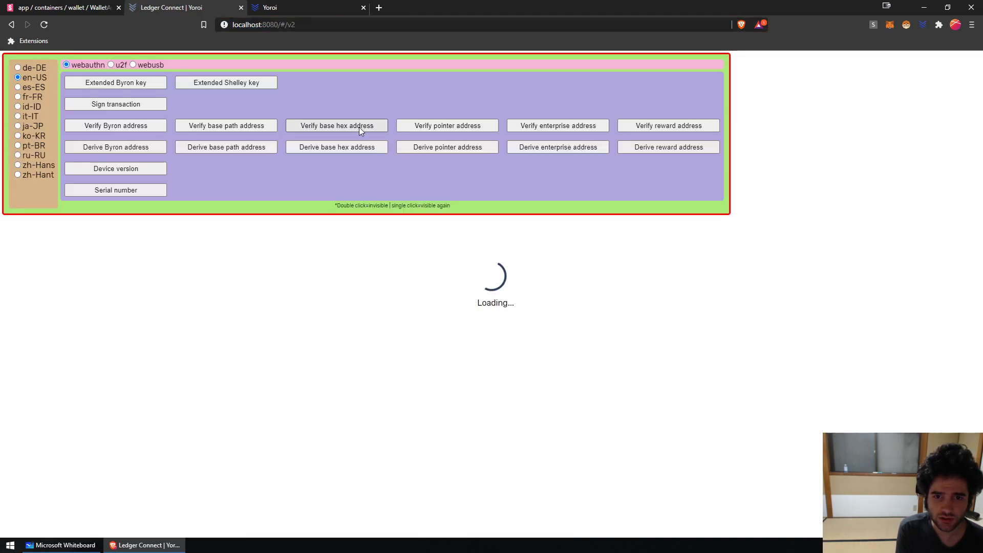
{"action": "left_click", "coordinate": [360, 130]}
{"action": "left_click", "coordinate": [478, 306]}
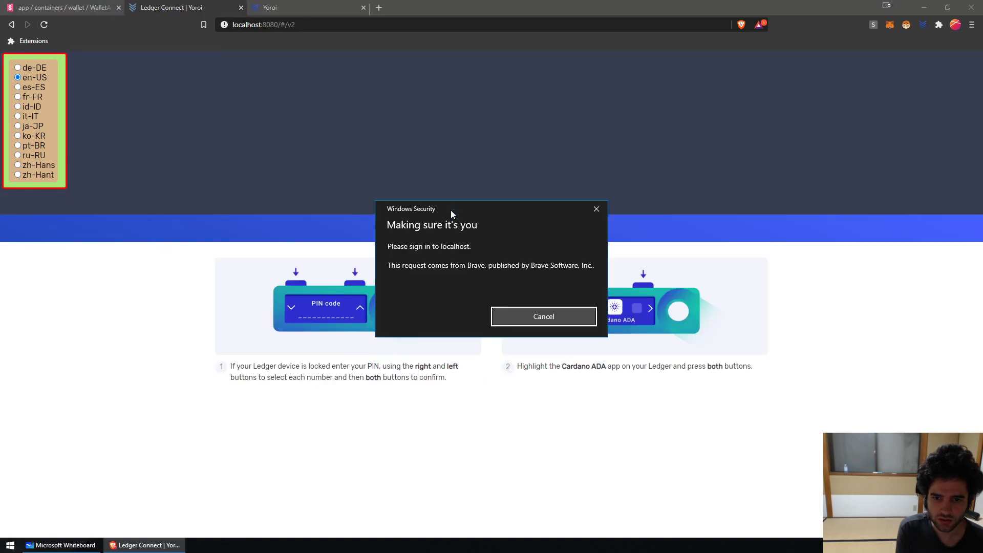
{"action": "left_click_drag", "start_coordinate": [450, 211], "coordinate": [193, 432]}
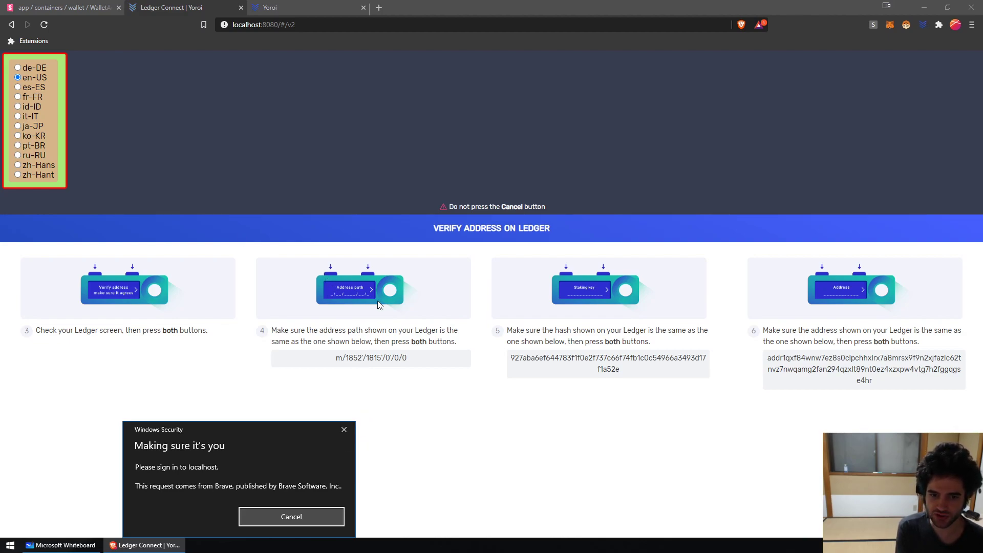
{"action": "left_click", "coordinate": [342, 430]}
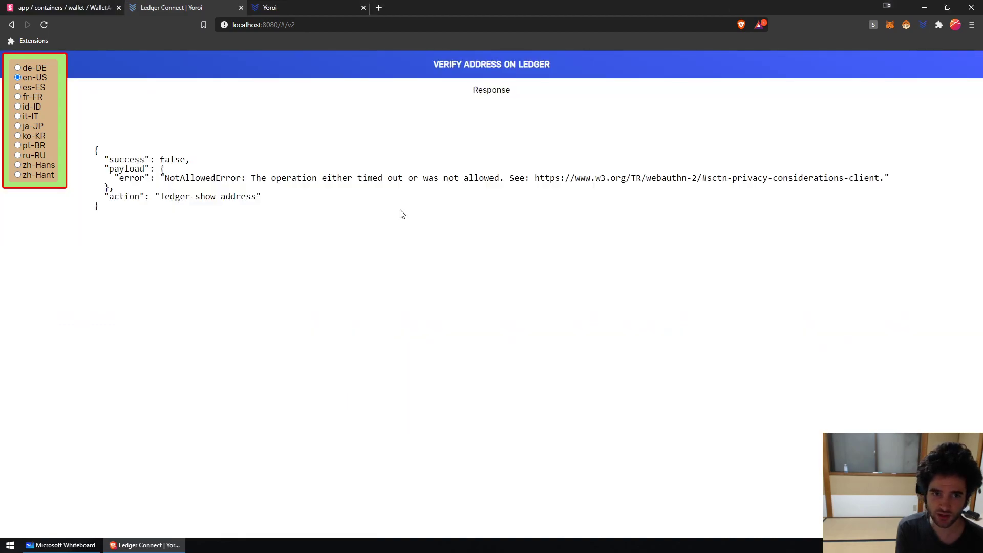
{"action": "key", "text": "ctrl+shift+Tab"}
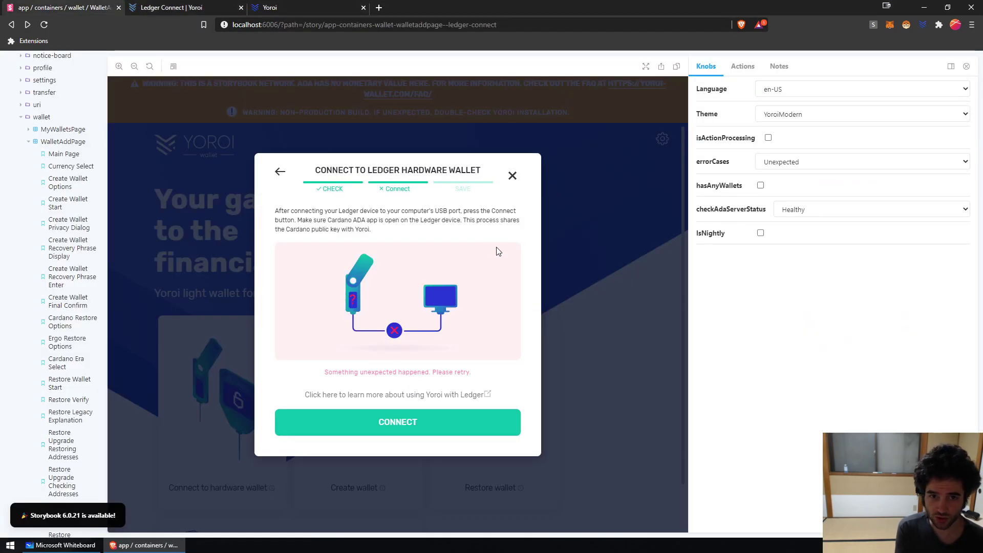
- Send internal address m/1852'/1815'/0'/1/4 for hardware verification and select its staking key hash
{"action": "key", "text": "ctrl+shift+Tab"}
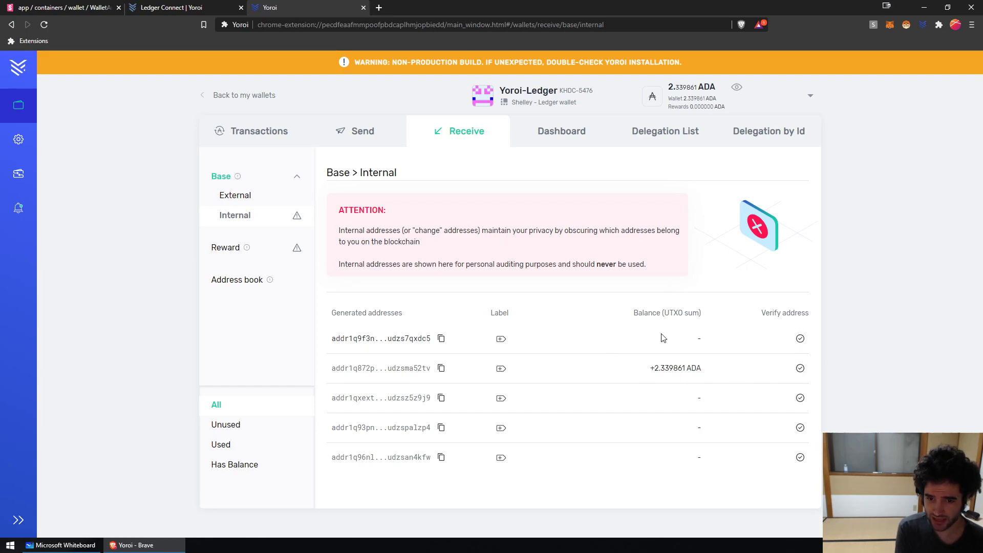
{"action": "left_click", "coordinate": [801, 340]}
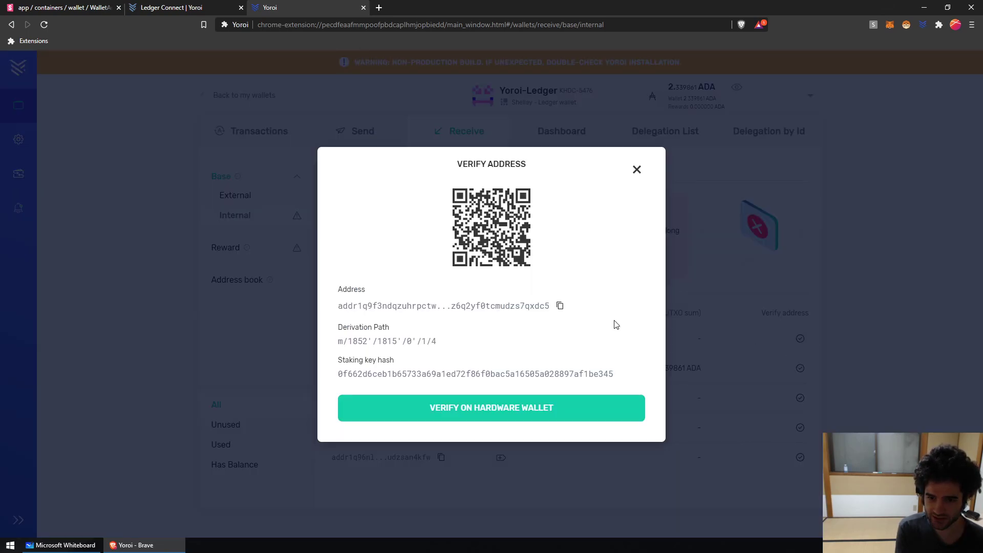
{"action": "left_click", "coordinate": [469, 420]}
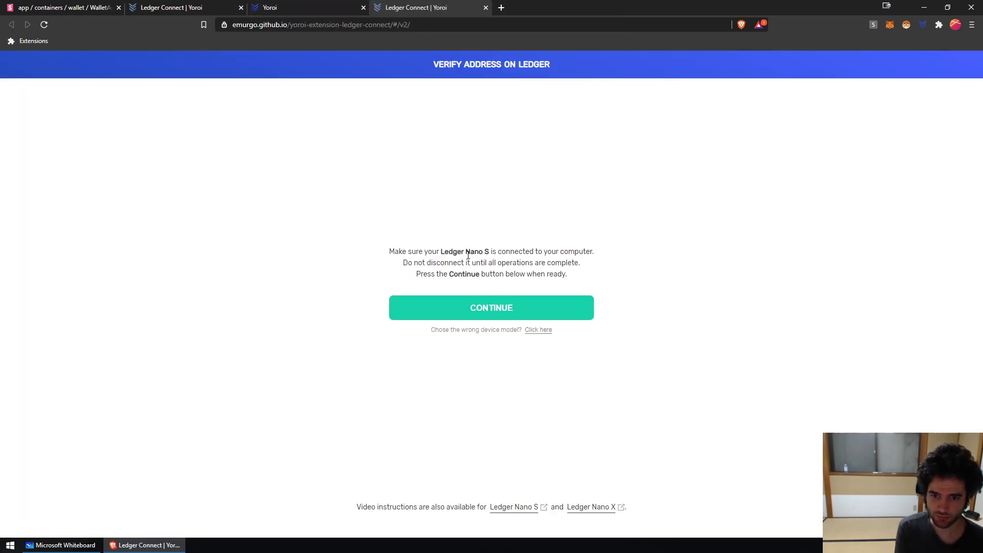
{"action": "left_click", "coordinate": [501, 313]}
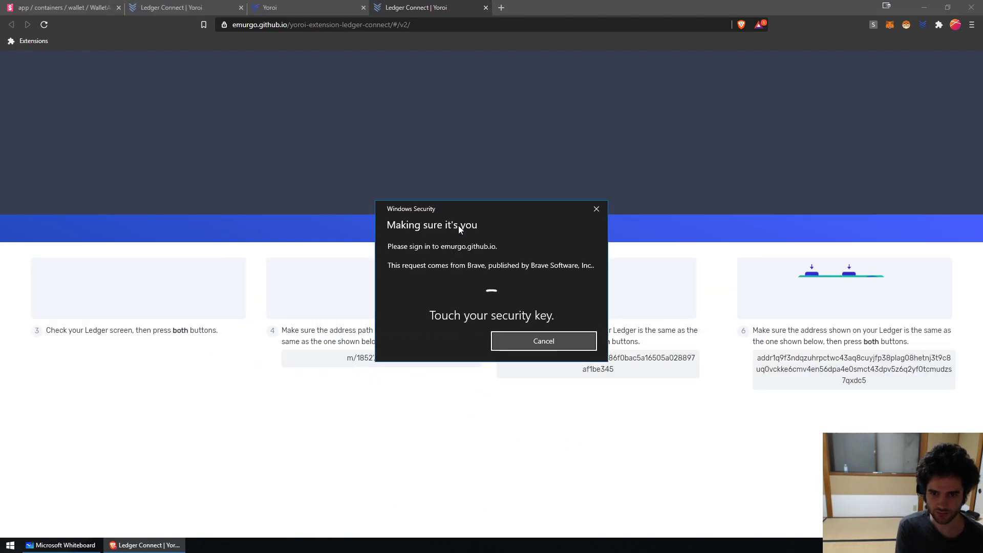
{"action": "left_click_drag", "start_coordinate": [462, 211], "coordinate": [150, 471]}
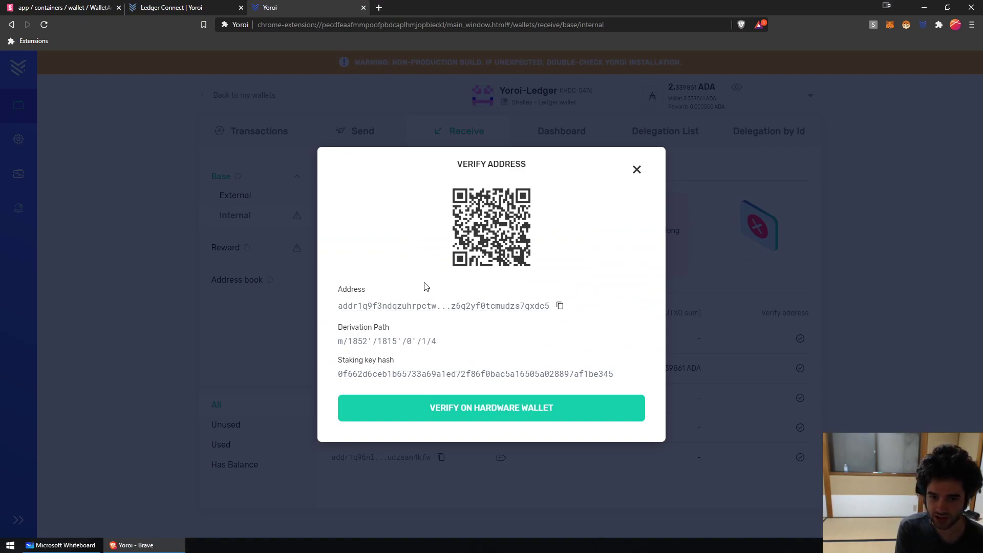
{"action": "left_click_drag", "start_coordinate": [343, 341], "coordinate": [615, 374]}
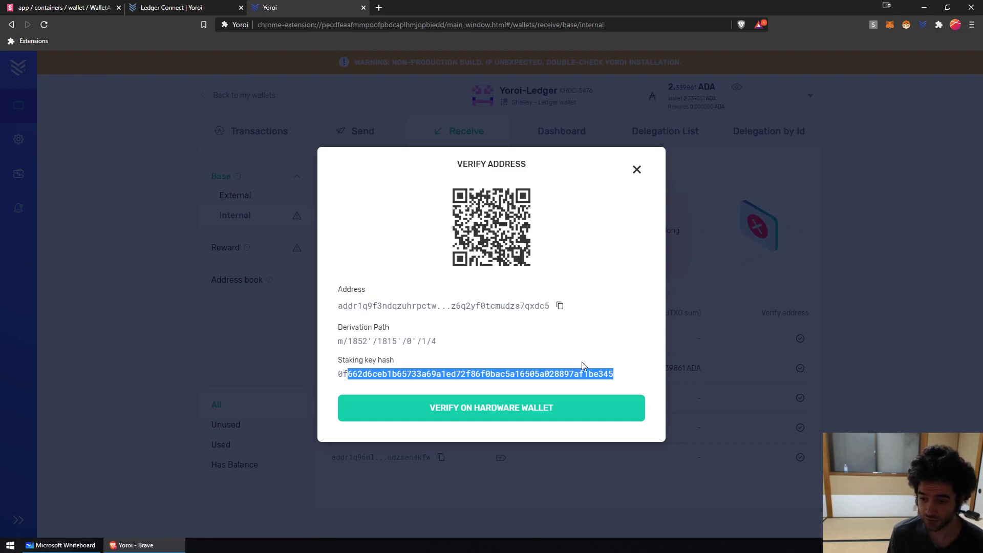
- Undo the stray 0.8 ADA strike-through and extra 6 ADA loop, then circle 0.8 ADA instead
{"action": "left_click", "coordinate": [86, 545]}
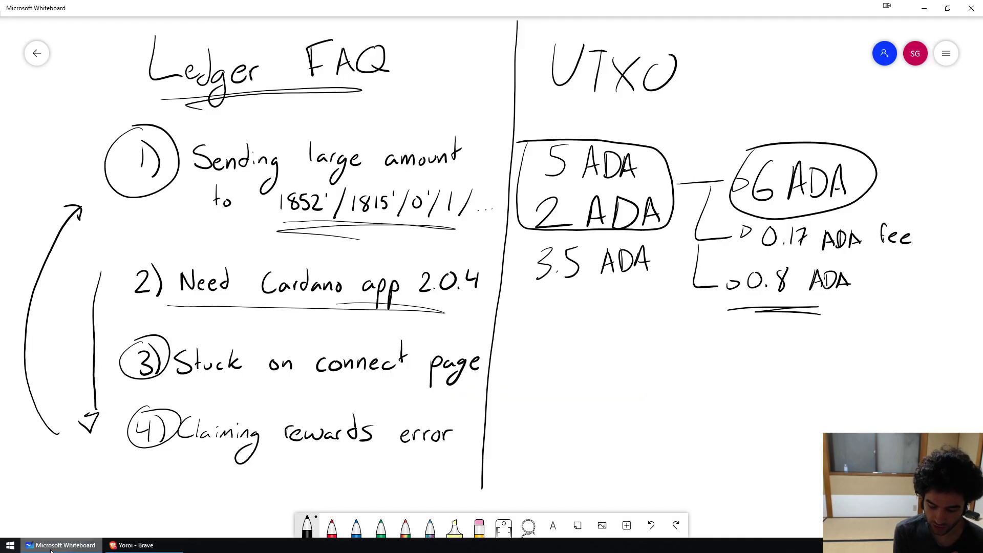
{"action": "mouse_move", "coordinate": [738, 289]}
{"action": "left_mouse_down"}
{"action": "mouse_move", "coordinate": [849, 275]}
{"action": "mouse_move", "coordinate": [821, 290]}
{"action": "left_mouse_up"}
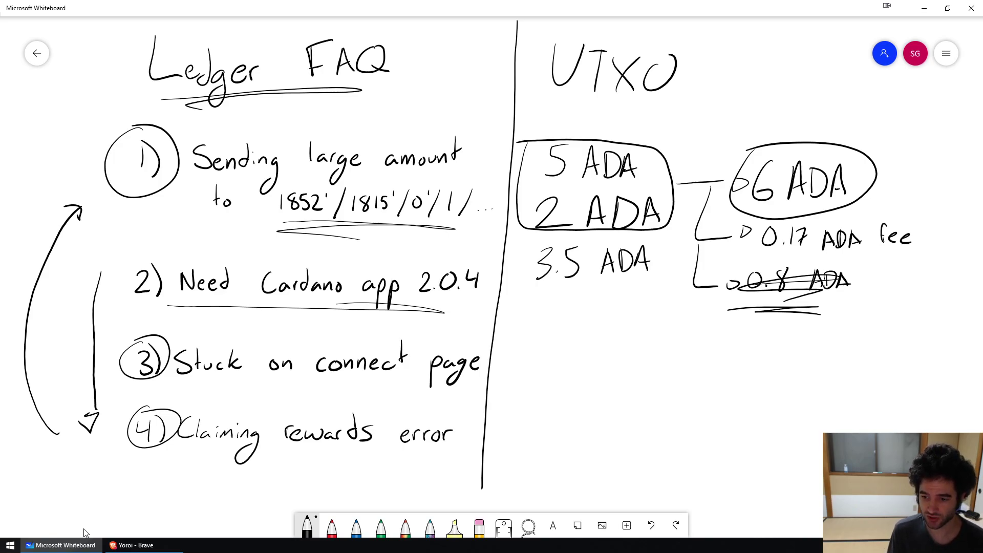
{"action": "mouse_move", "coordinate": [742, 136]}
{"action": "left_mouse_down"}
{"action": "mouse_move", "coordinate": [852, 135]}
{"action": "mouse_move", "coordinate": [781, 138]}
{"action": "left_mouse_up"}
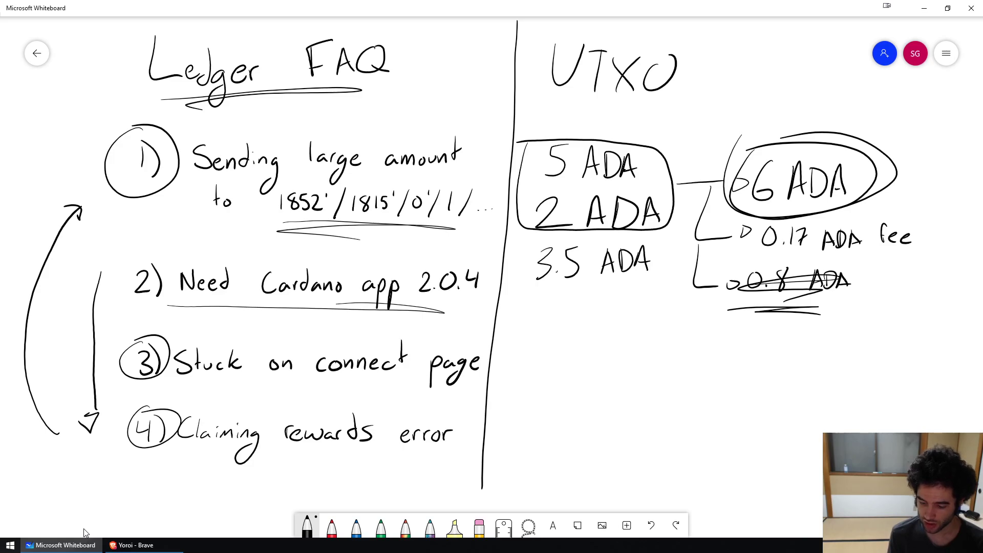
{"action": "left_click", "coordinate": [651, 525]}
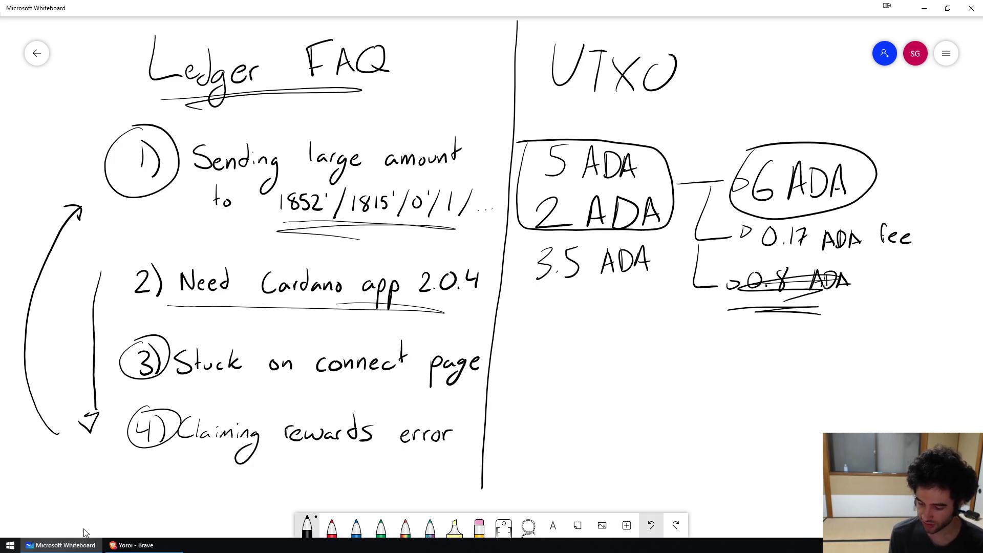
{"action": "left_click", "coordinate": [651, 524]}
{"action": "left_click_drag", "start_coordinate": [718, 257], "coordinate": [741, 260]}
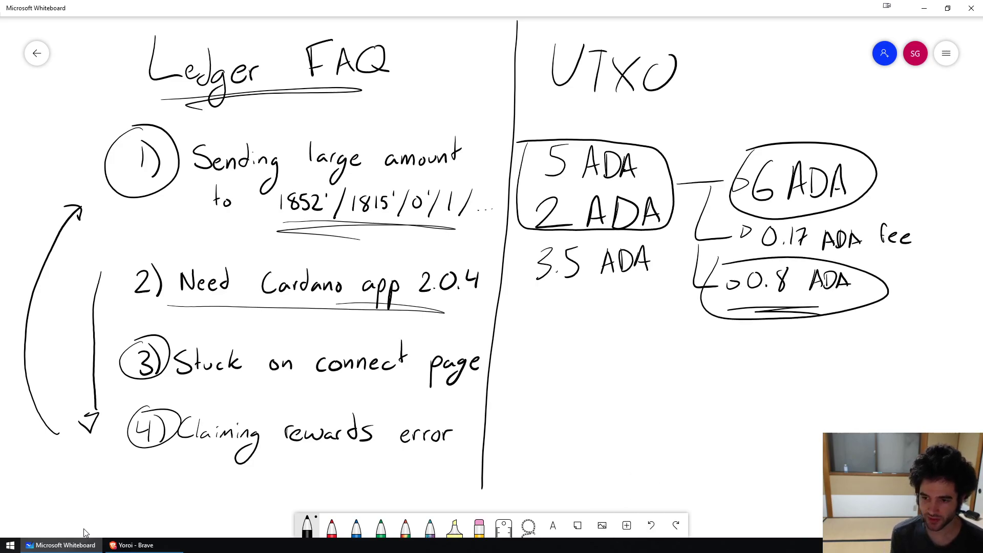